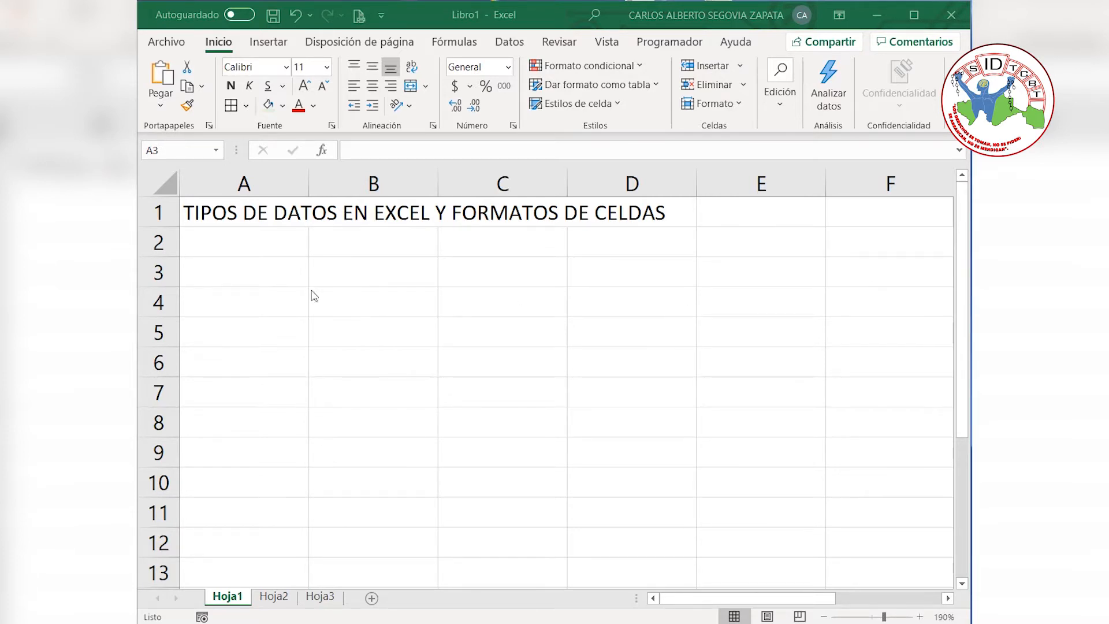
# Step: Enter hola, 10, 1.35 and the date 12/2/1982 in consecutive cells from A3 down to A6
pyautogui.click(271, 282)
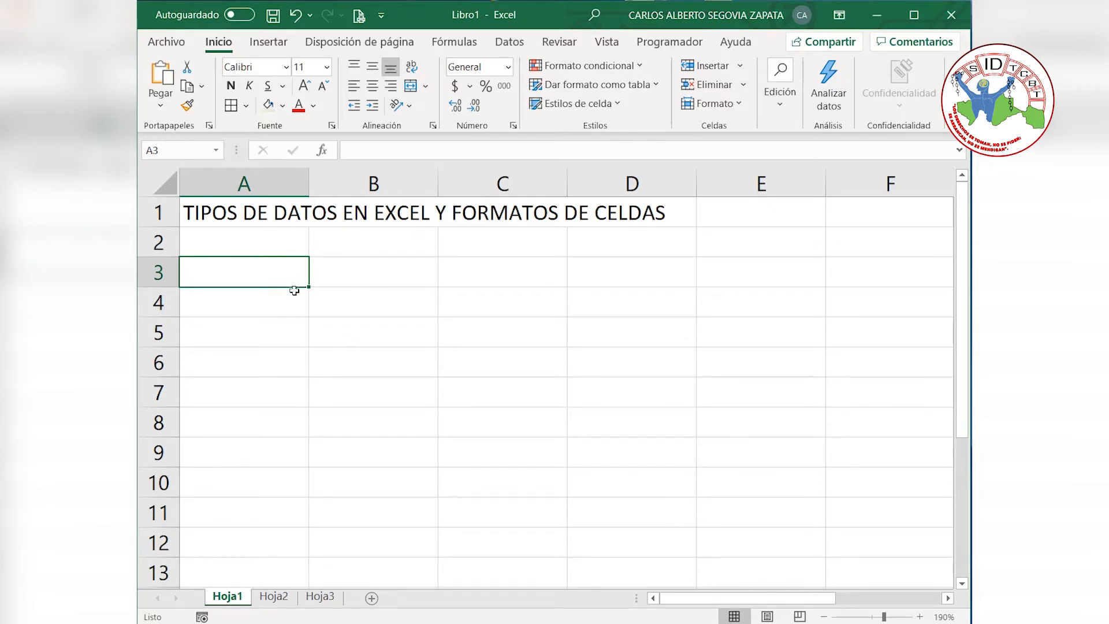
pyautogui.write('hola')
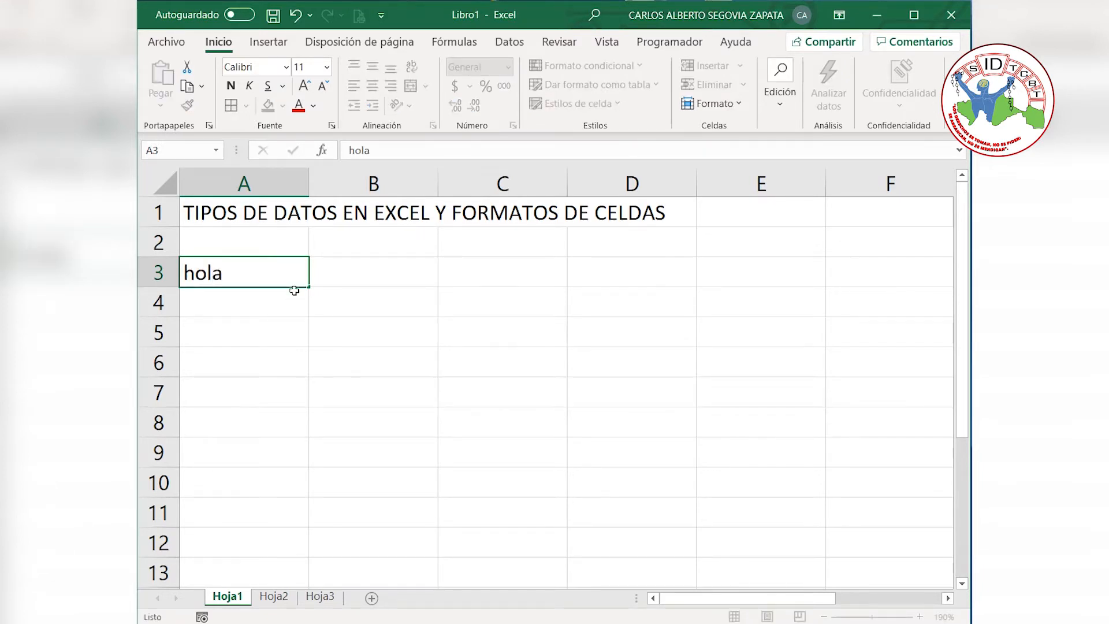
pyautogui.press('Return')
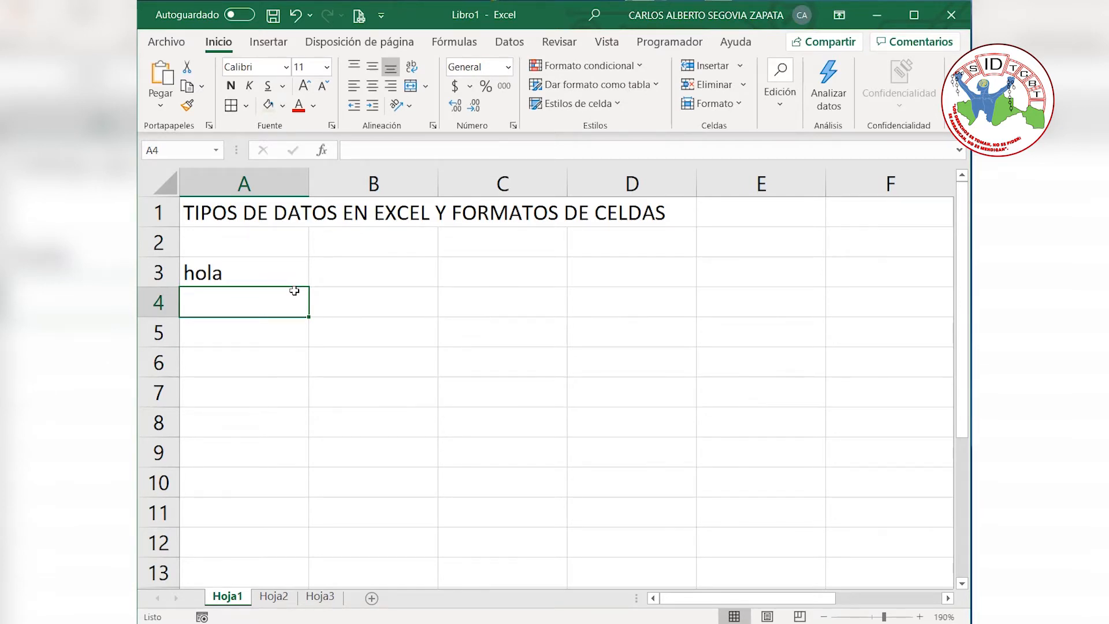
pyautogui.write('10')
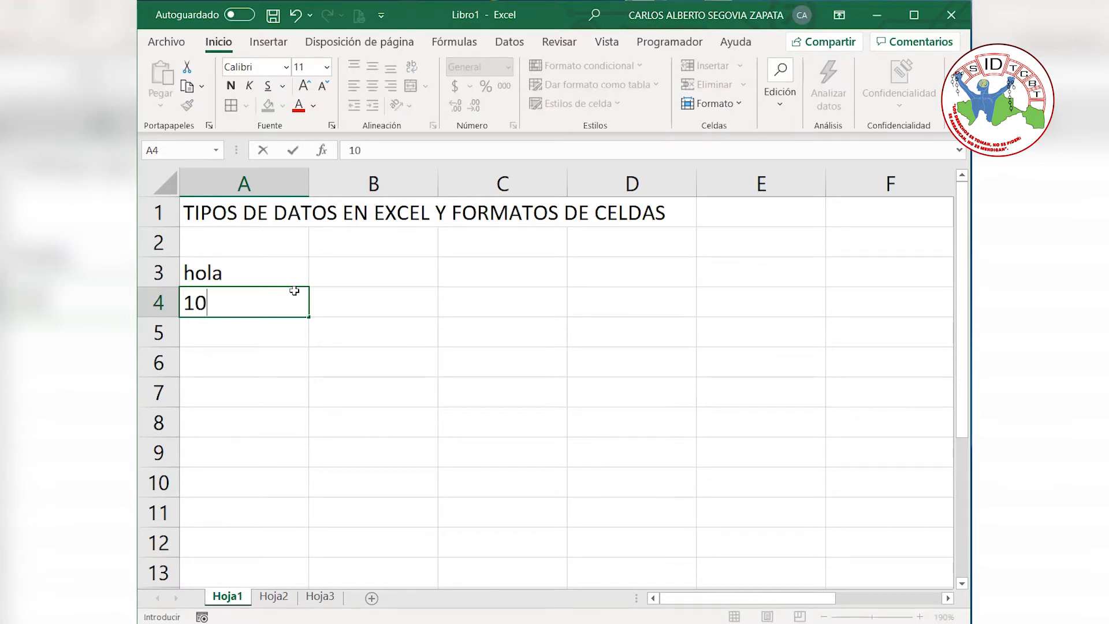
pyautogui.press('Return')
pyautogui.write('1.35')
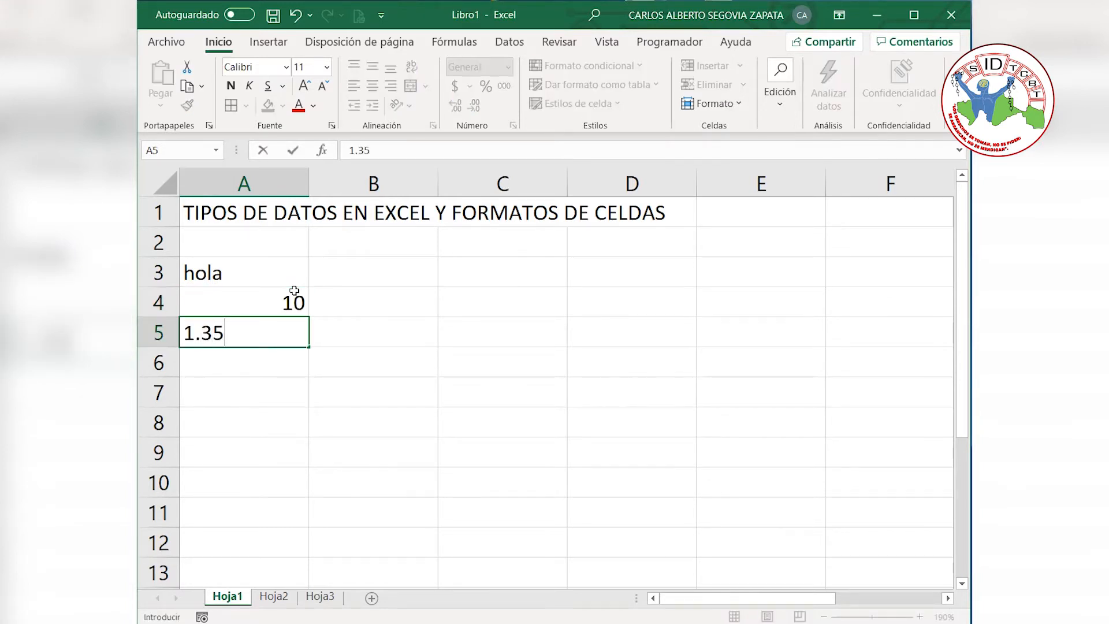
pyautogui.press('Return')
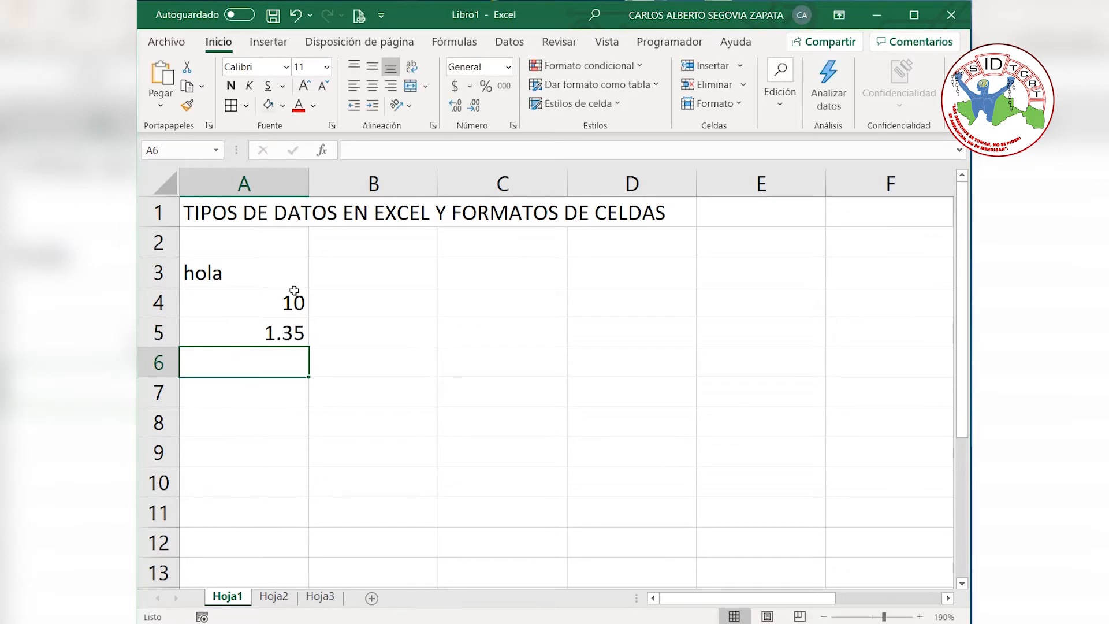
pyautogui.write('12/')
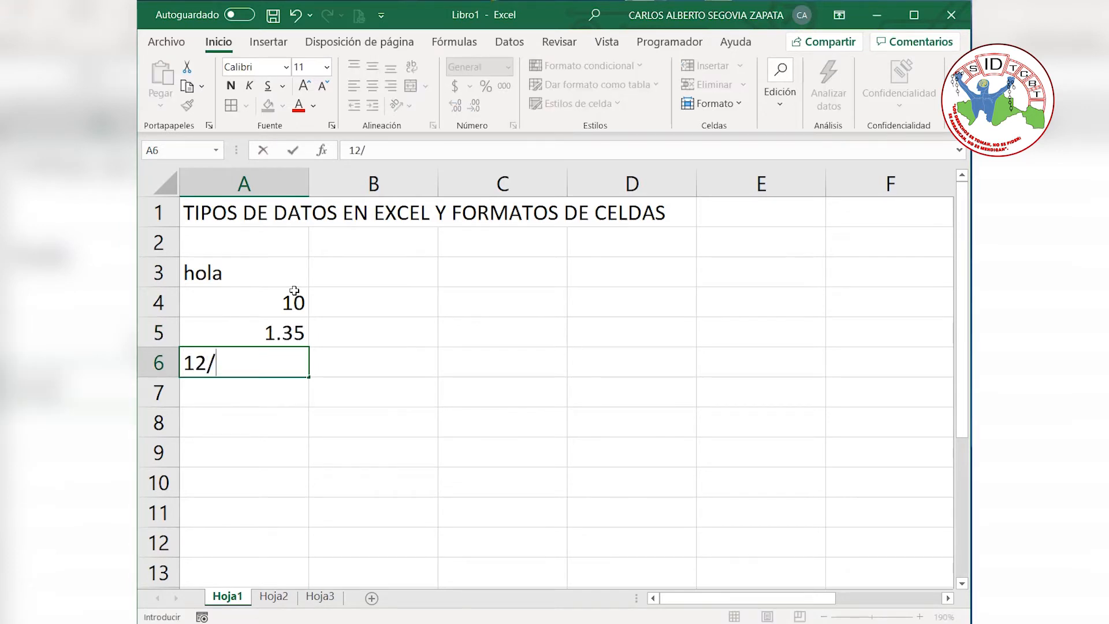
pyautogui.write('02/')
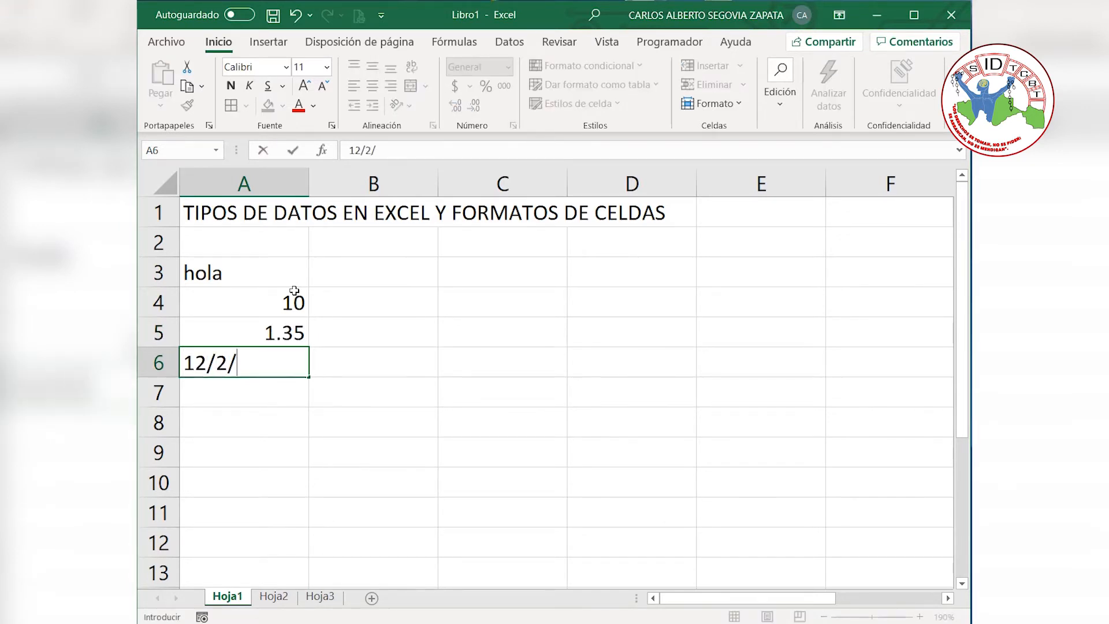
pyautogui.write('1982')
pyautogui.press('Return')
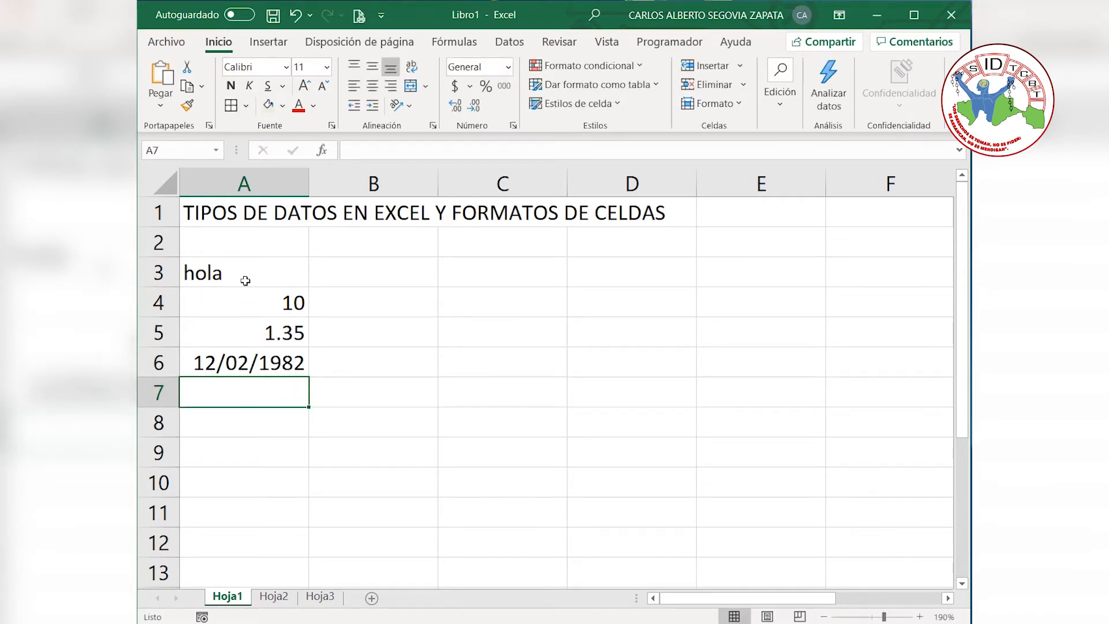
# Step: Change the font colour of the text in cell A3 to the standard purple
pyautogui.click(287, 274)
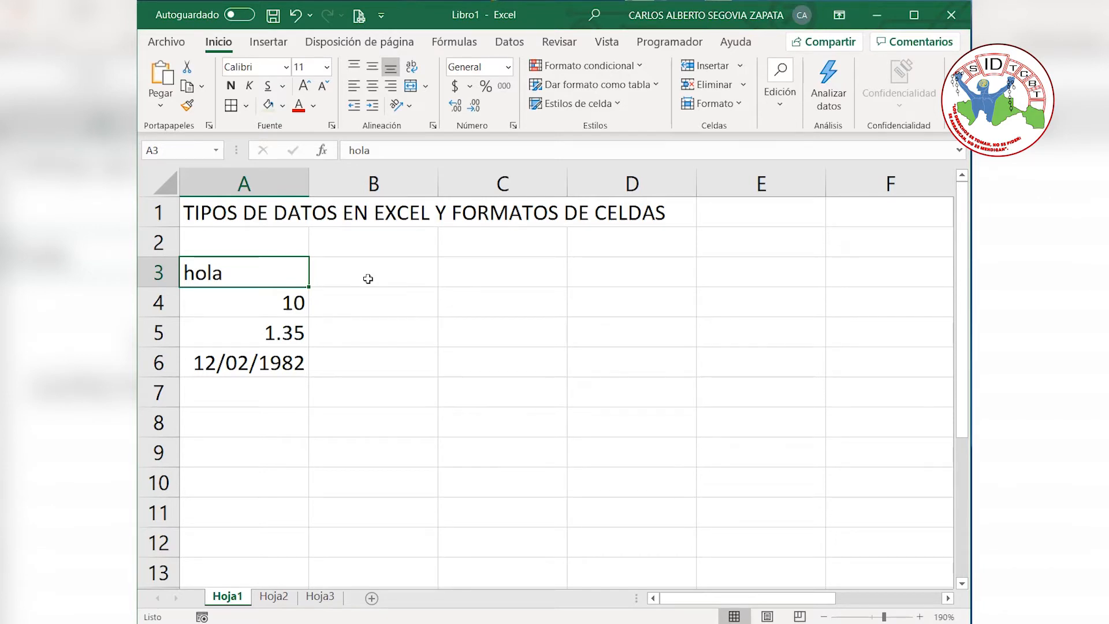
pyautogui.click(314, 108)
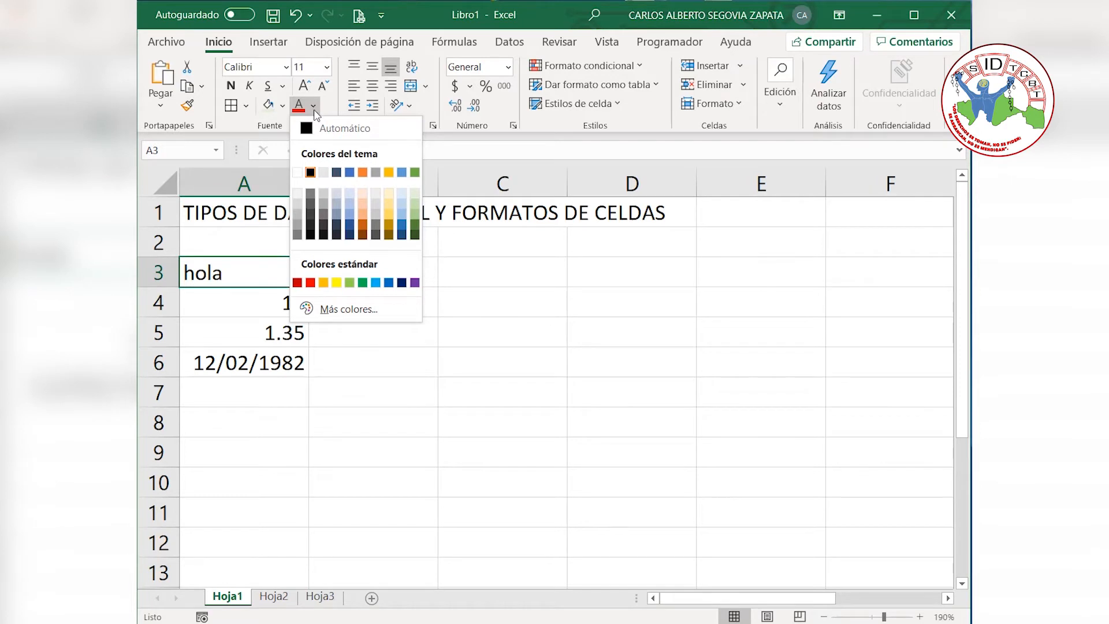
pyautogui.click(415, 282)
# Step: Make the number in cell A4 bold and the decimal number in cell A5 italic
pyautogui.click(286, 303)
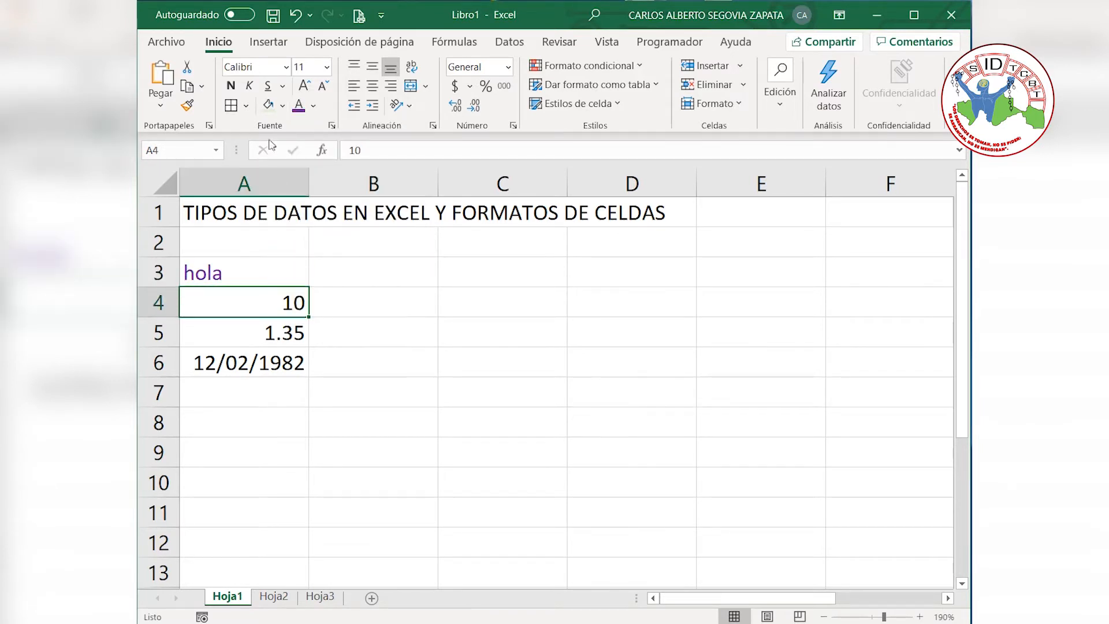
pyautogui.click(233, 92)
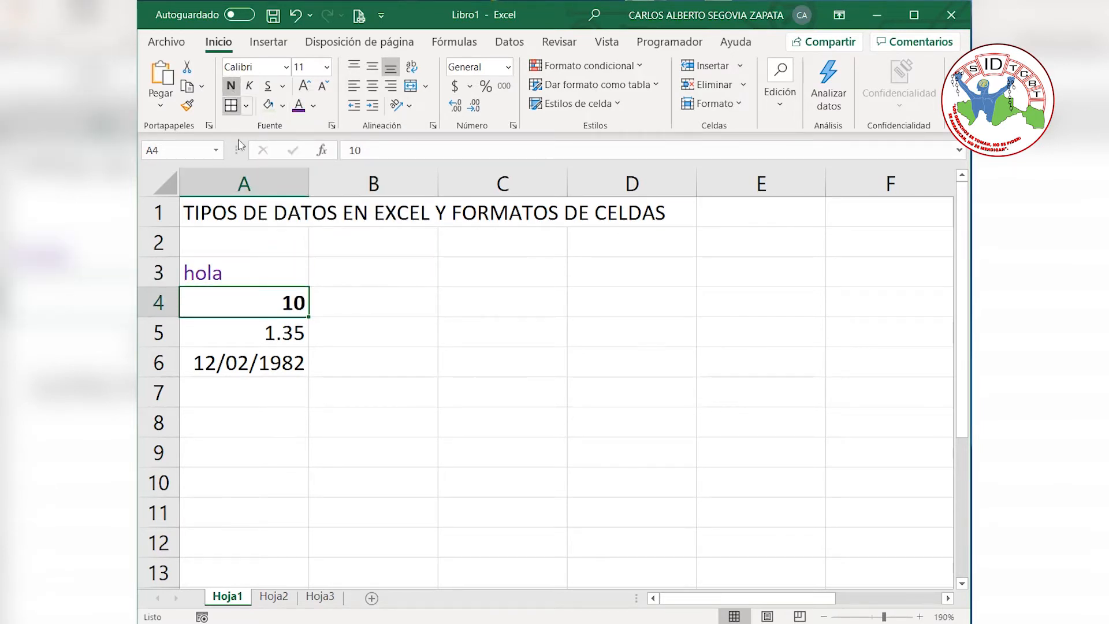
pyautogui.click(277, 332)
pyautogui.click(251, 93)
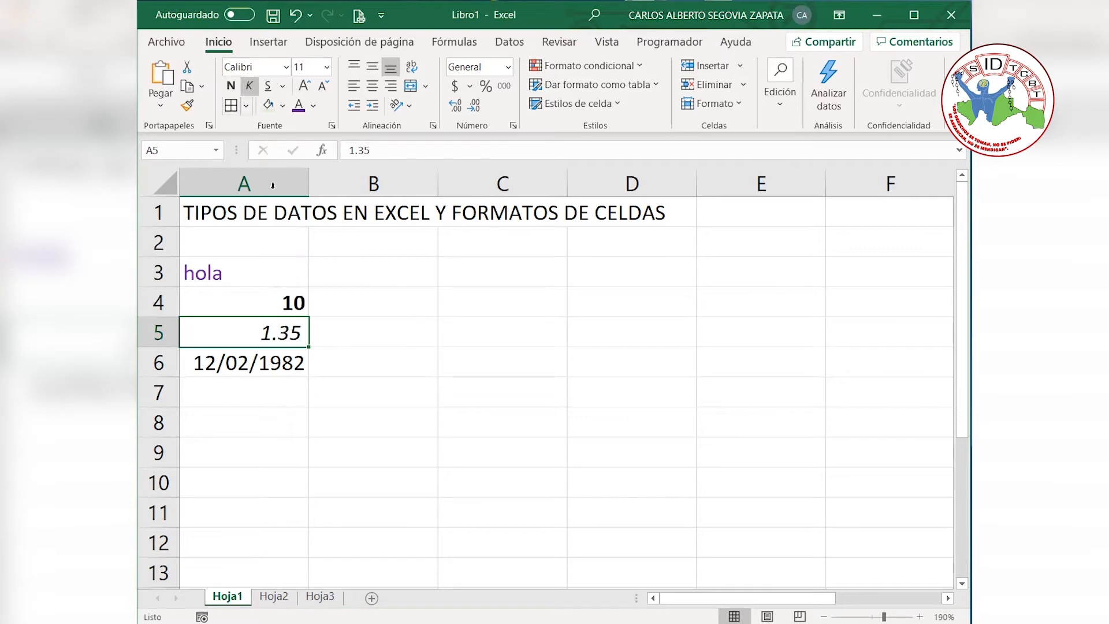
# Step: Try a larger font size on the date in A6, restore it to 11, and set its font to Britannic Bold
pyautogui.click(283, 355)
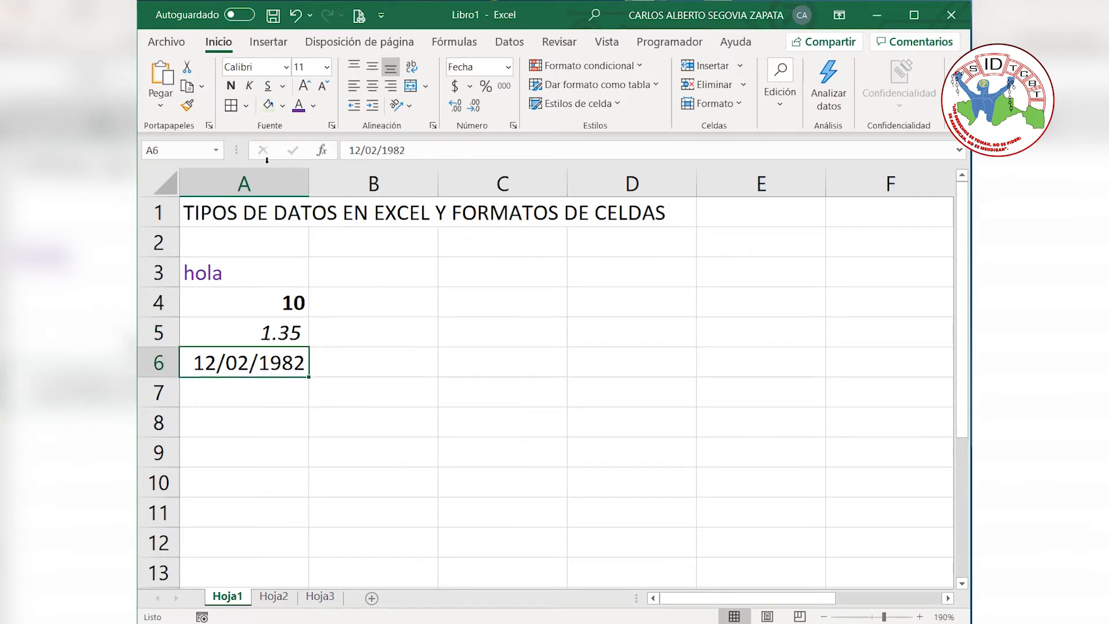
pyautogui.click(305, 88)
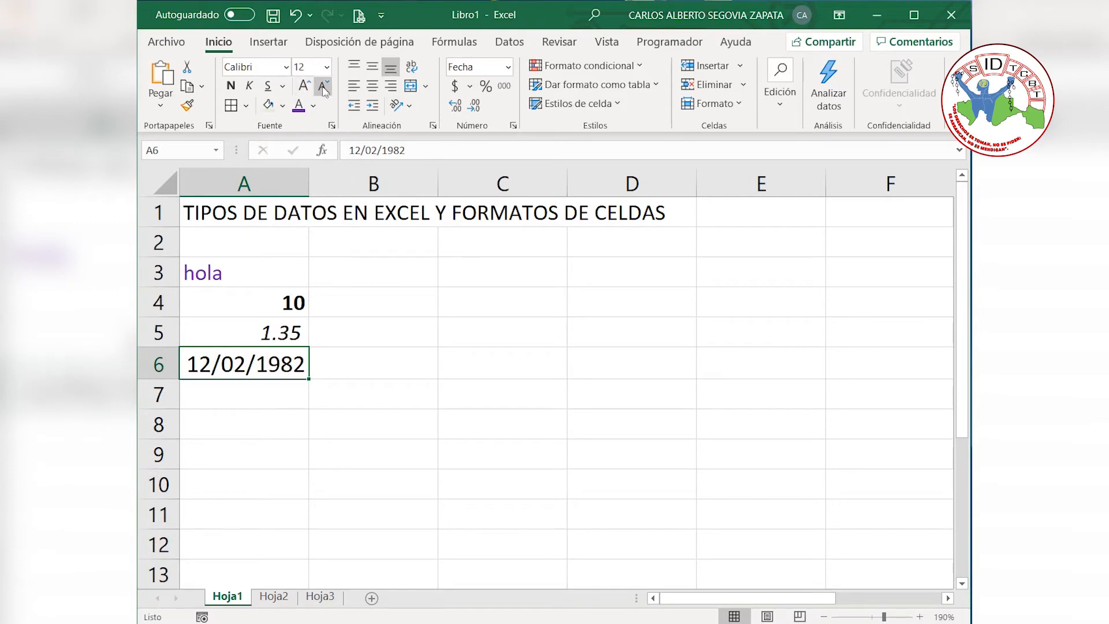
pyautogui.click(327, 88)
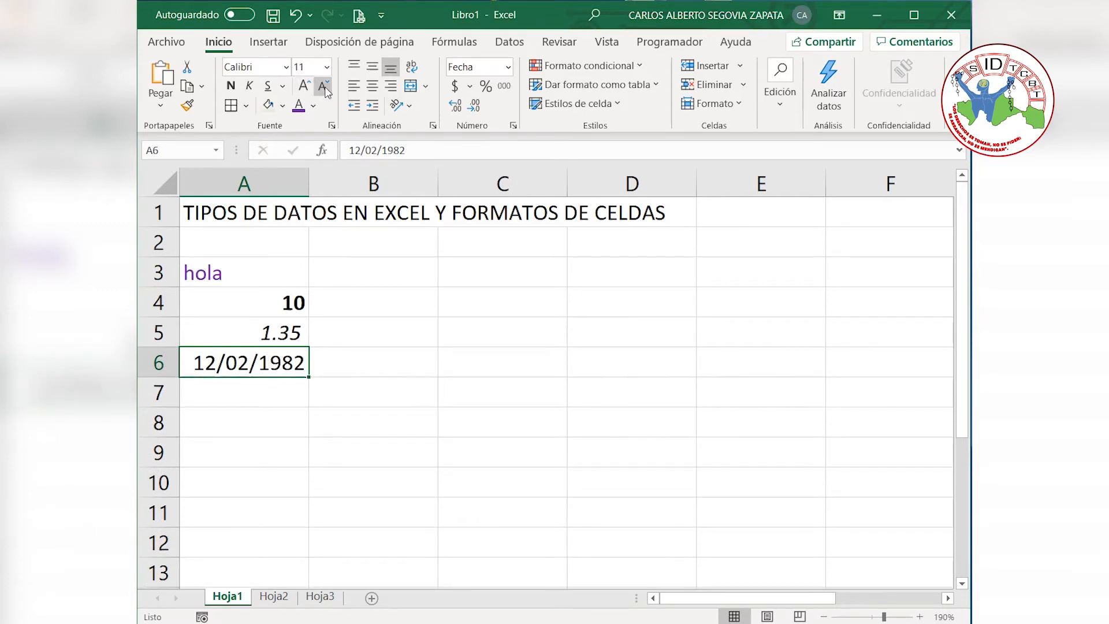
pyautogui.click(285, 68)
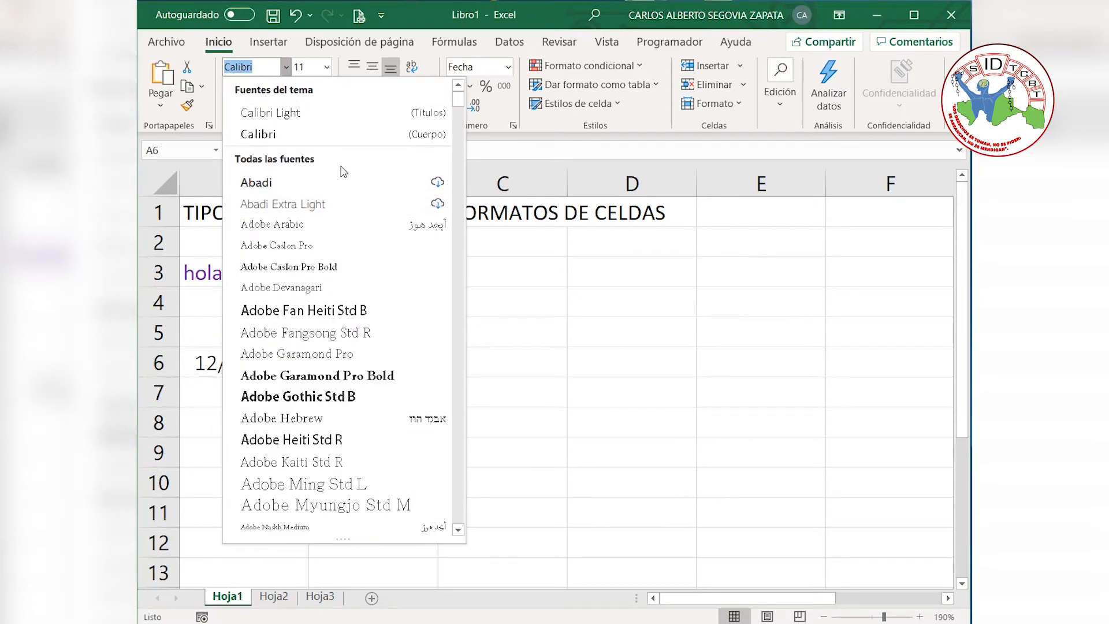
pyautogui.scroll(-3, 350, 231)
pyautogui.scroll(-2, 357, 277)
pyautogui.scroll(-5, 358, 303)
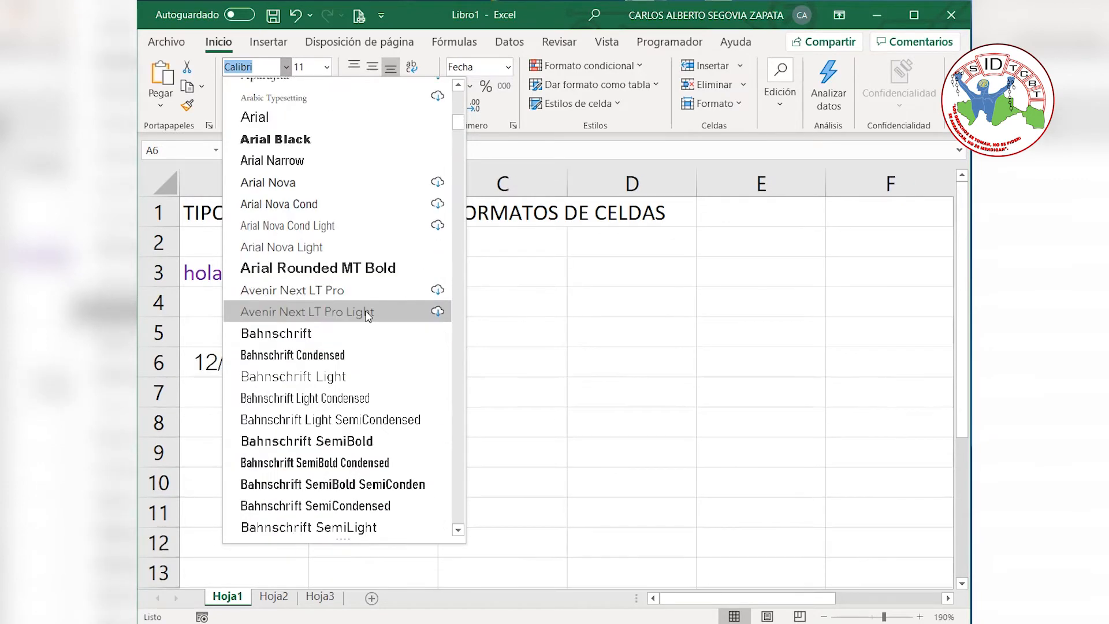
pyautogui.scroll(-5, 355, 356)
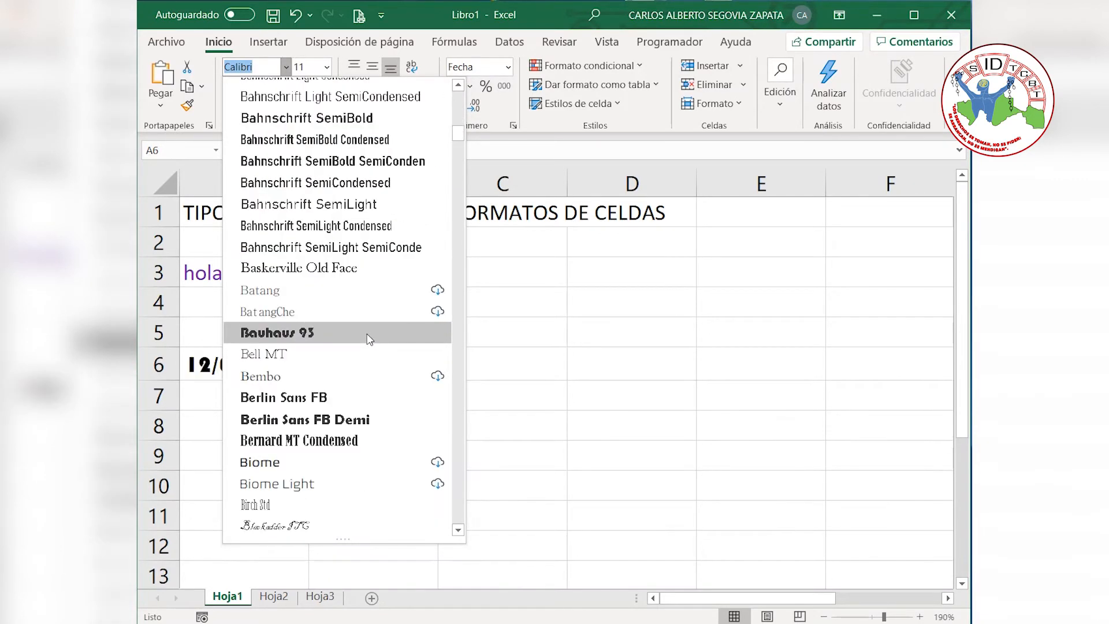
pyautogui.scroll(-3, 344, 323)
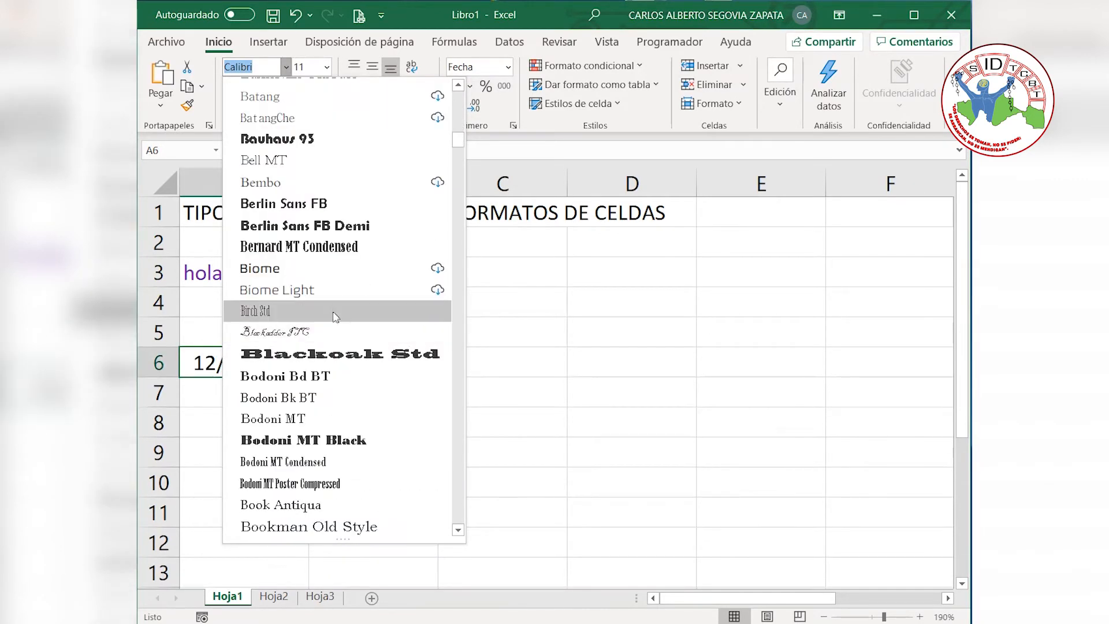
pyautogui.scroll(-4, 358, 312)
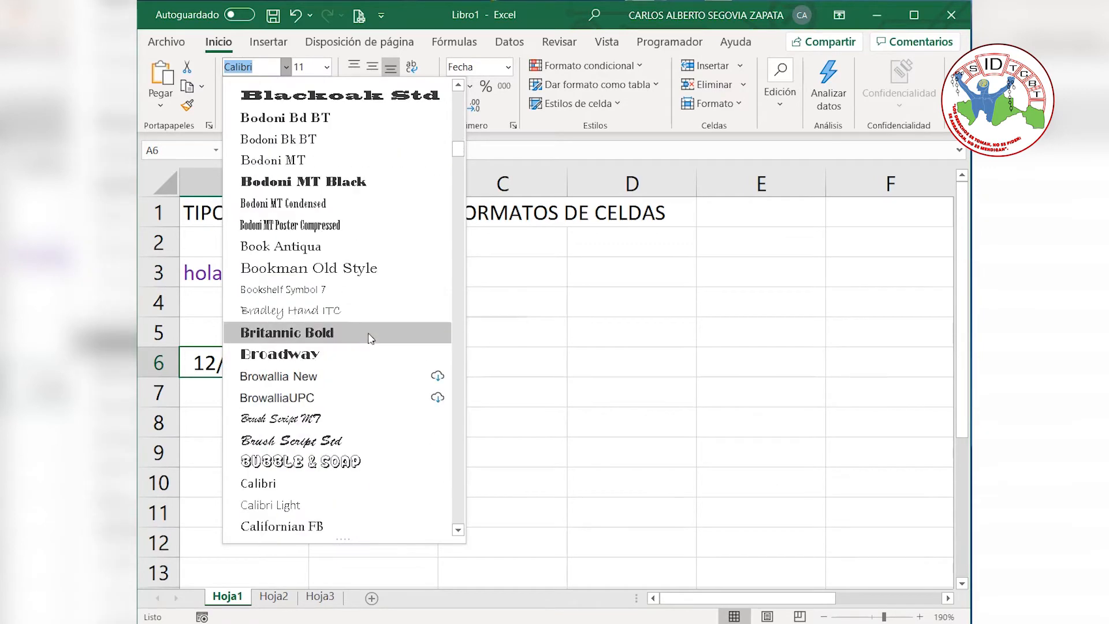
pyautogui.click(369, 339)
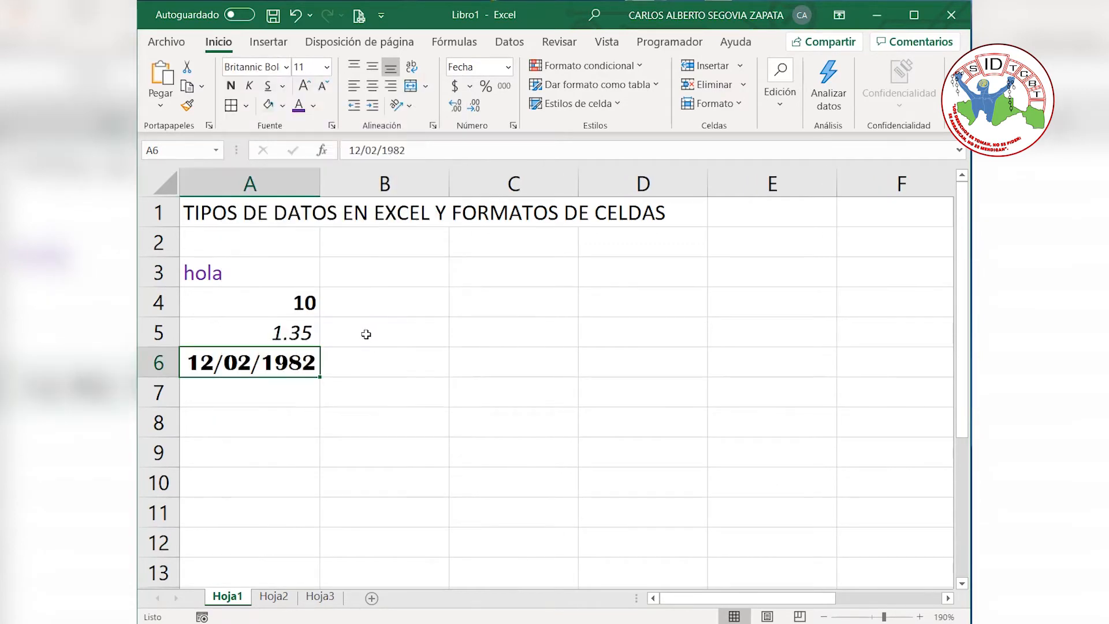
pyautogui.click(366, 335)
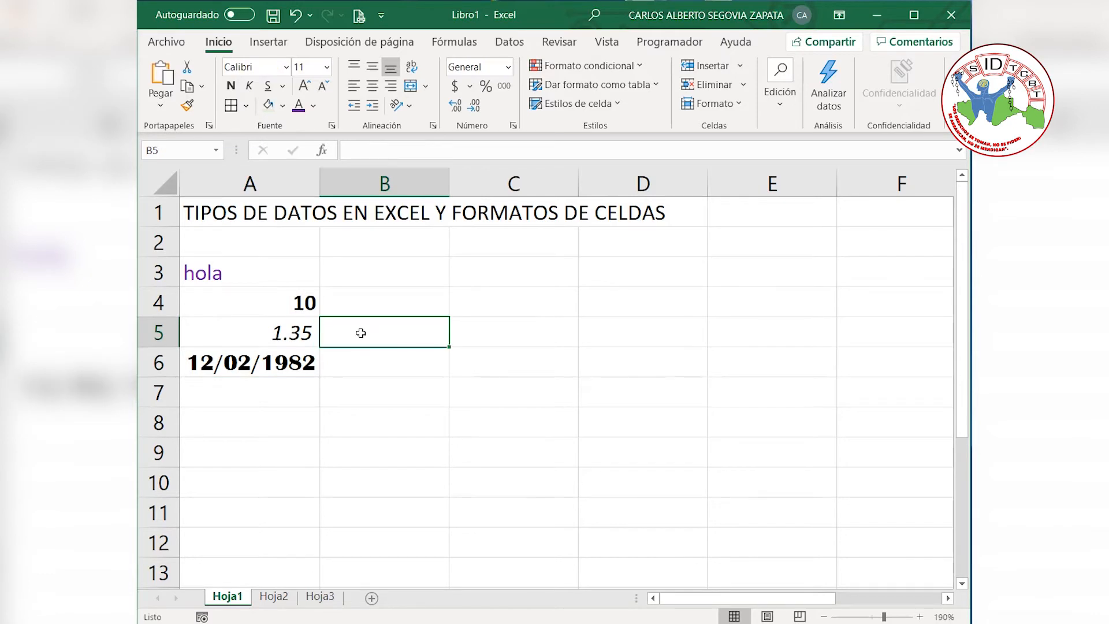
# Step: Fill cell A3 with the lightest theme orange and cells A4 to A6 with the lightest theme green
pyautogui.click(280, 279)
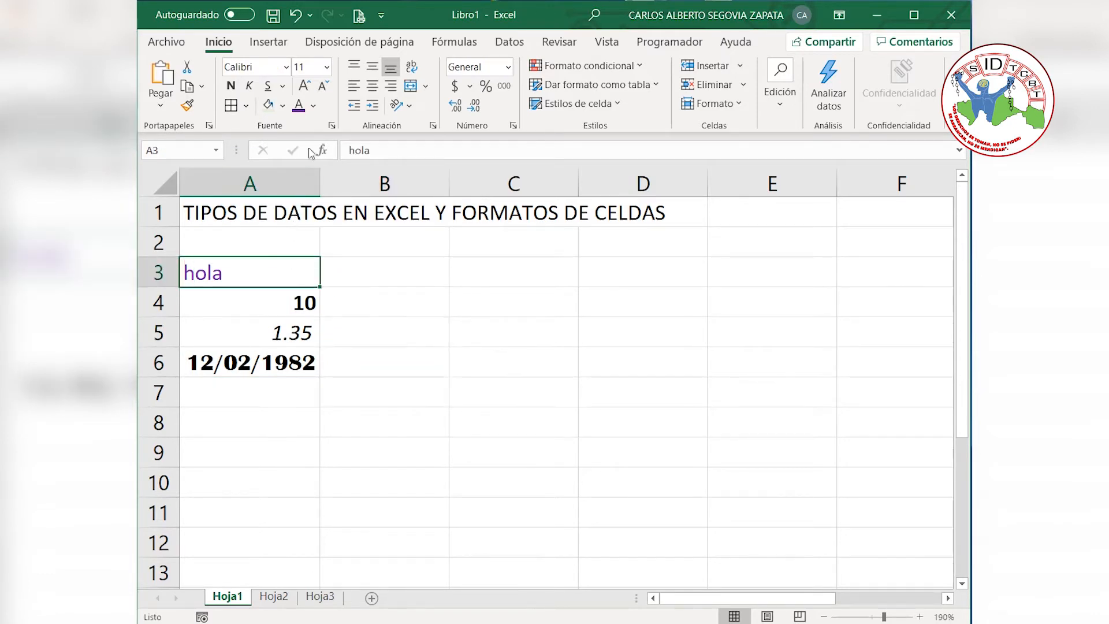
pyautogui.click(283, 110)
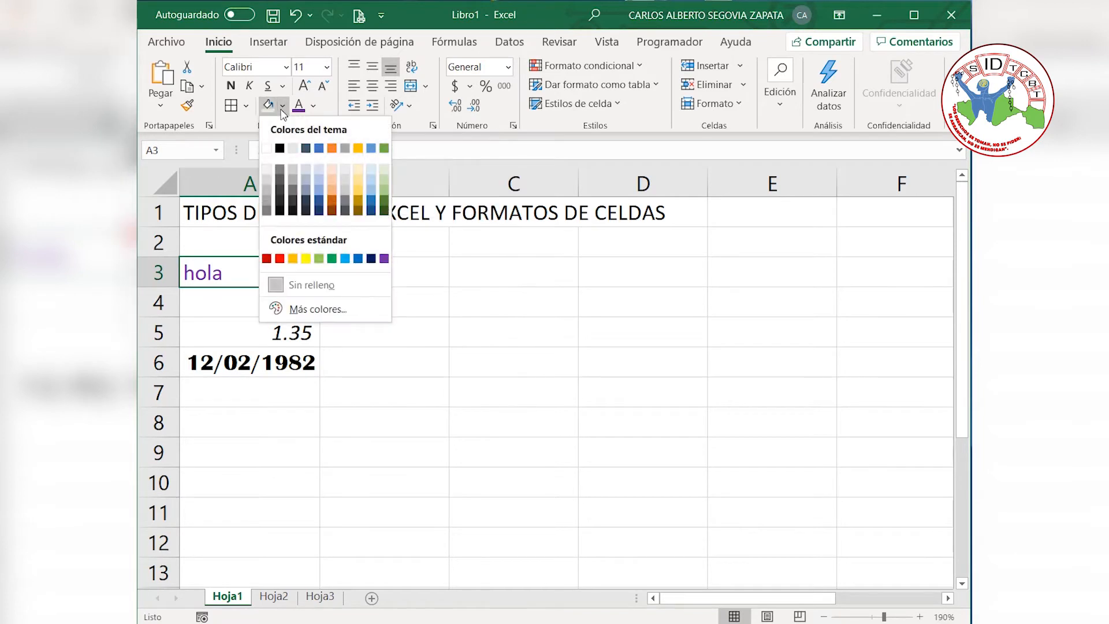
pyautogui.click(332, 173)
pyautogui.moveTo(260, 303); pyautogui.dragTo(259, 367)
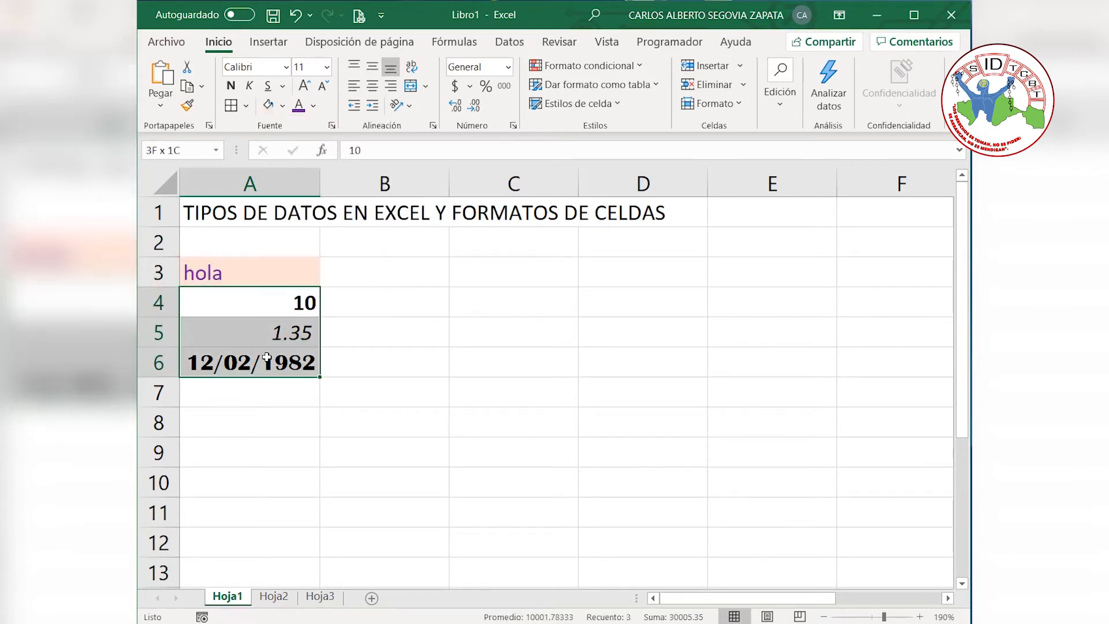
pyautogui.click(282, 106)
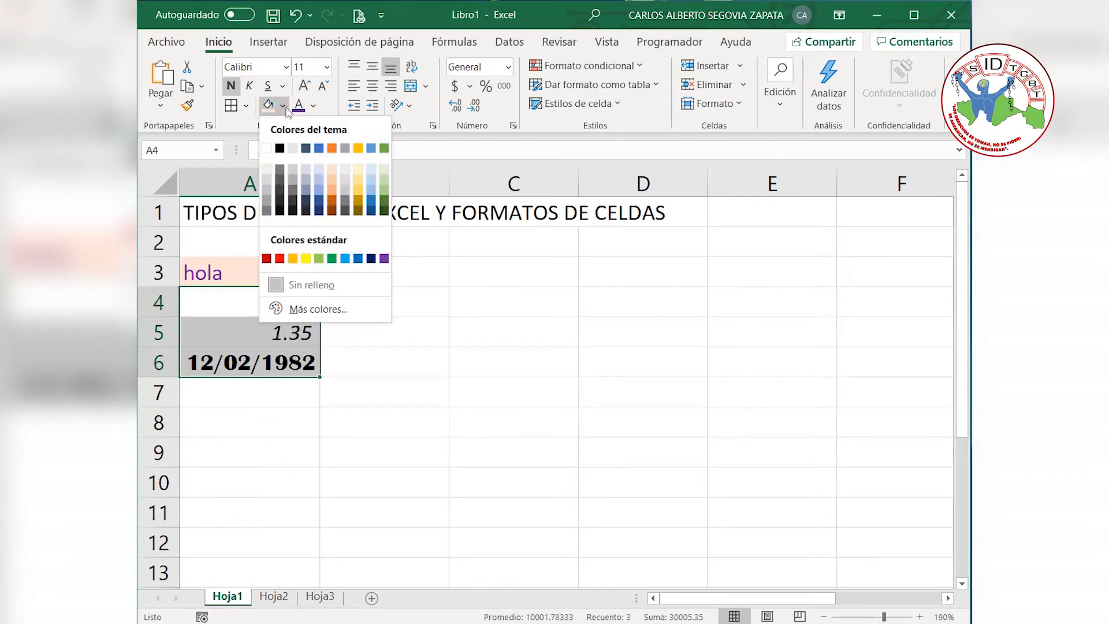
pyautogui.click(385, 171)
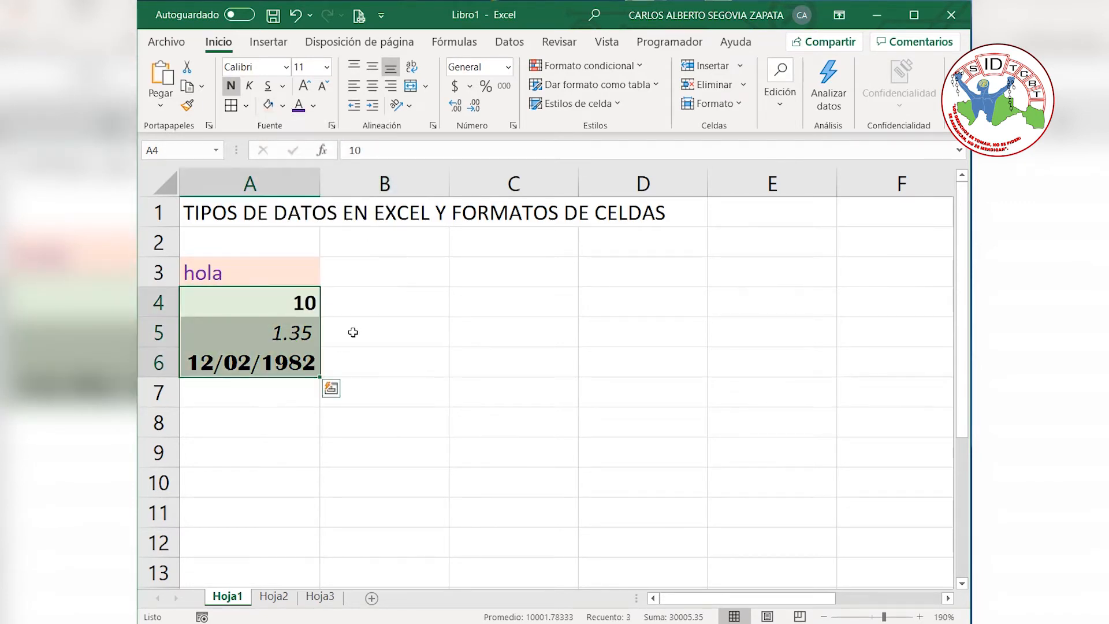
pyautogui.click(349, 284)
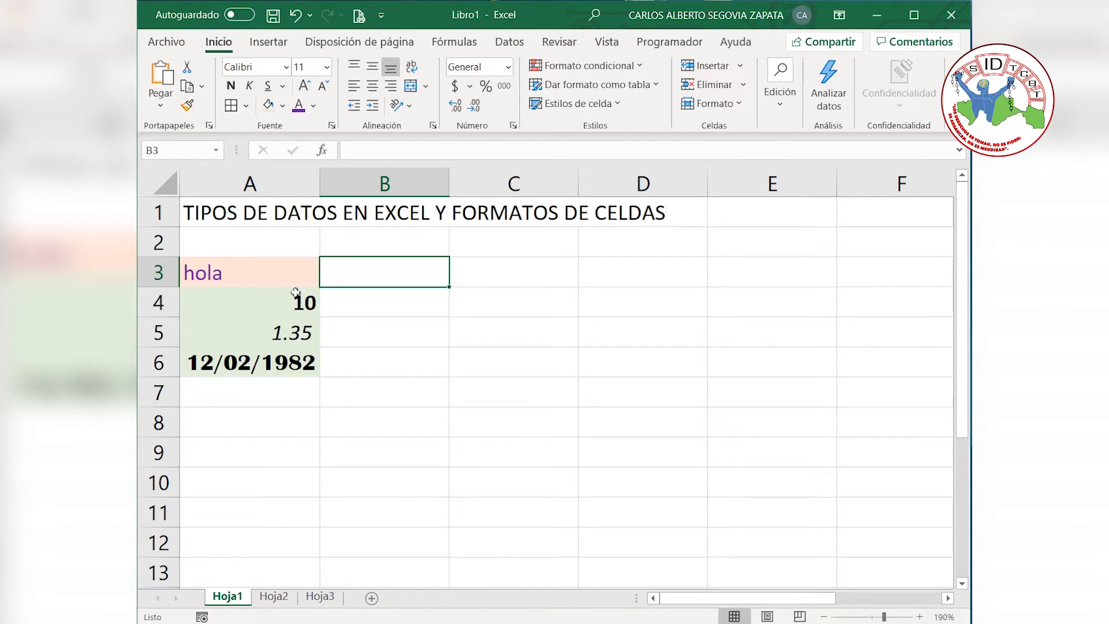
# Step: Apply all borders (Todos los bordes) to the range A3 to A6
pyautogui.moveTo(292, 275); pyautogui.dragTo(290, 365)
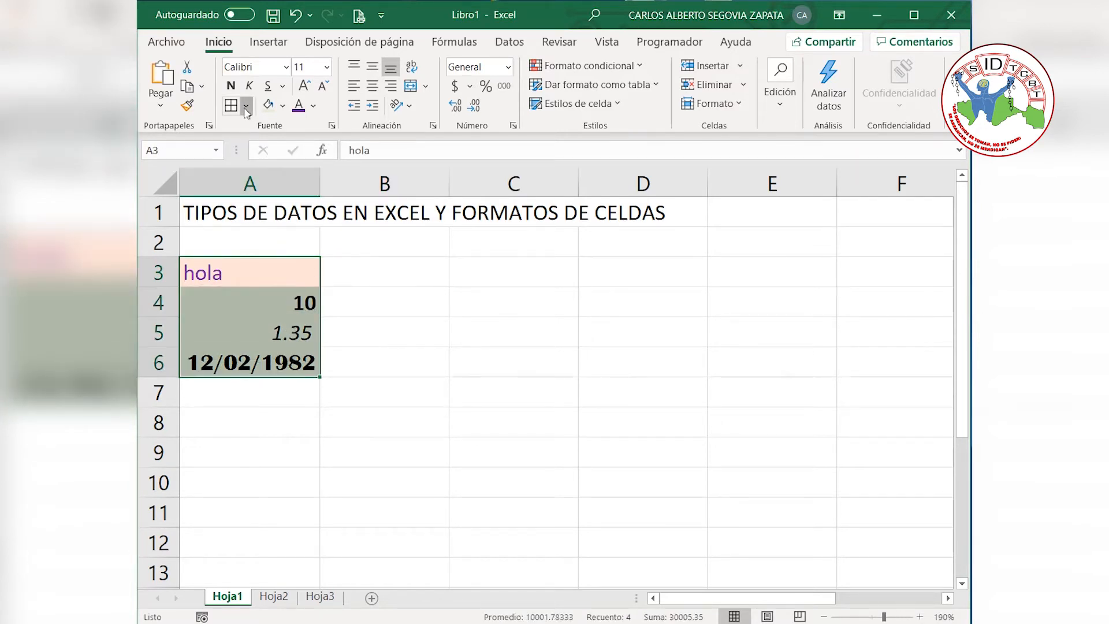
pyautogui.click(246, 107)
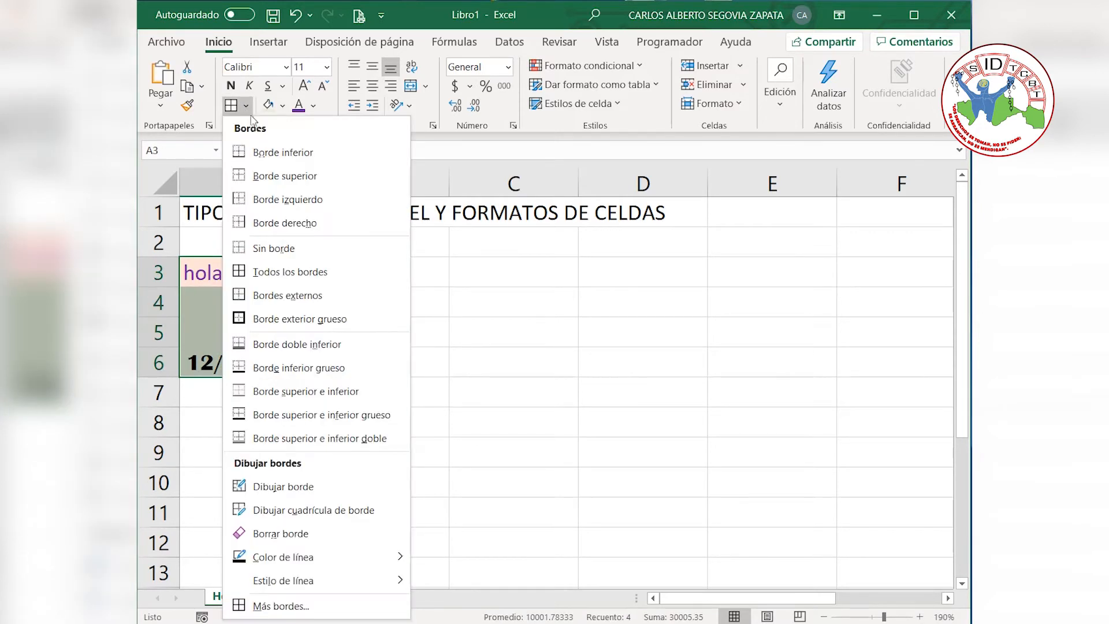
pyautogui.click(344, 282)
pyautogui.click(372, 307)
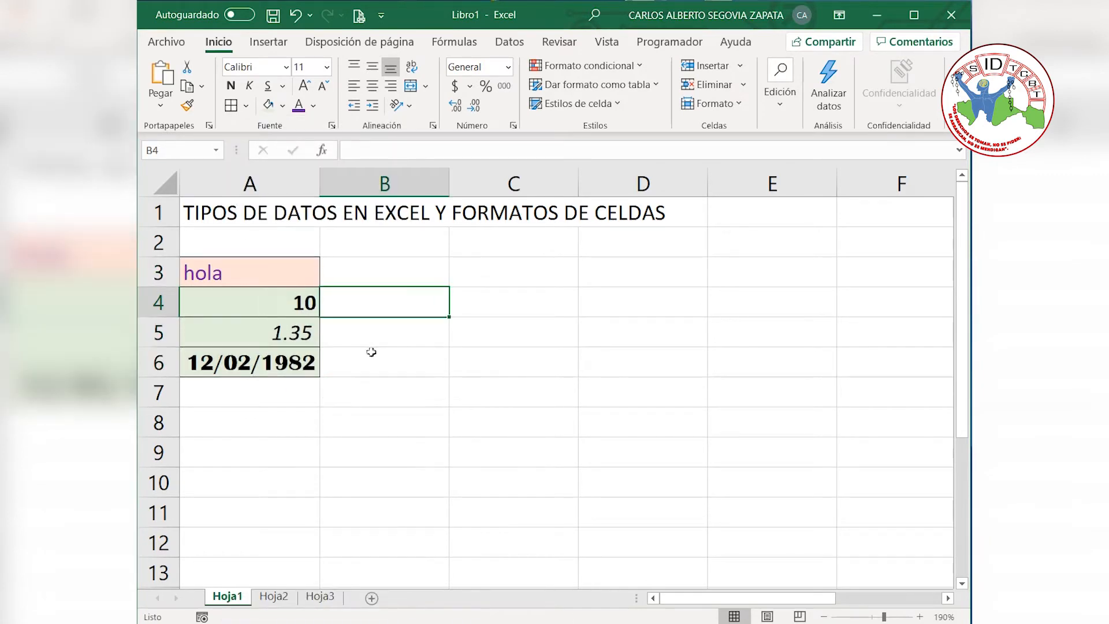
# Step: Widen column A by about a quarter of its width
pyautogui.click(388, 389)
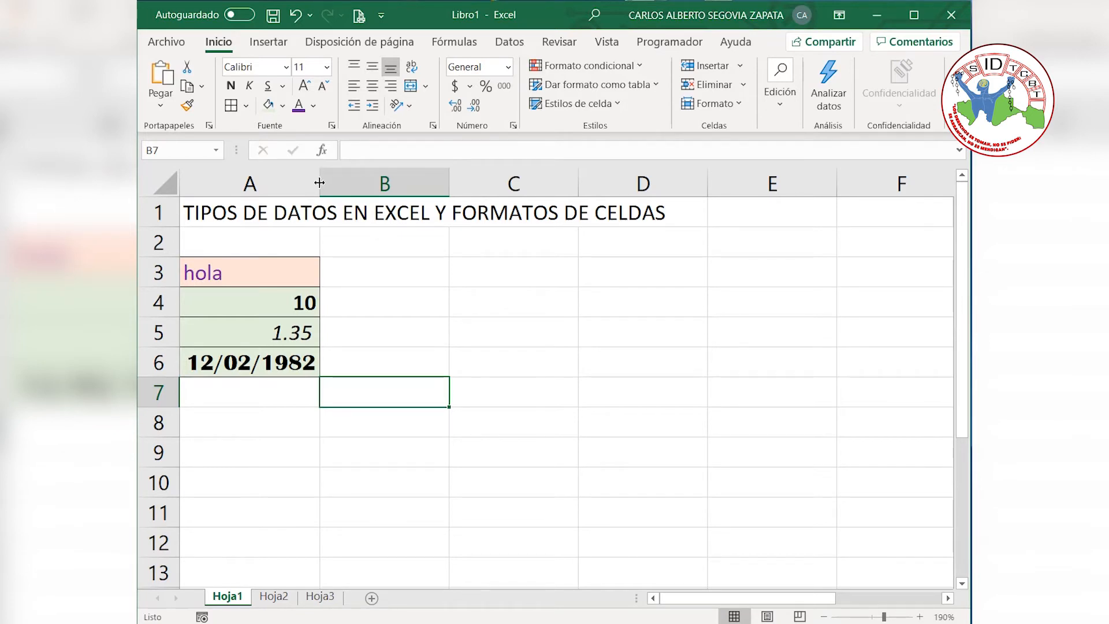
pyautogui.moveTo(319, 182); pyautogui.dragTo(355, 180)
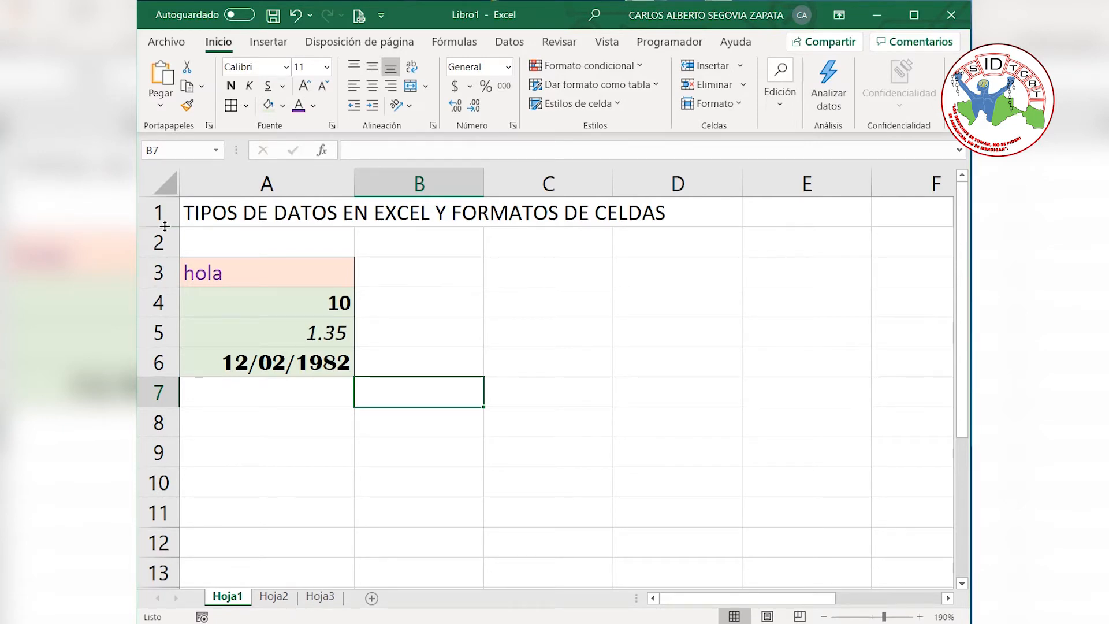
# Step: Make row 1 about half again as tall and row 3 more than three times its height
pyautogui.moveTo(165, 226)
pyautogui.mouseDown()
pyautogui.moveTo(167, 285)
pyautogui.moveTo(167, 244)
pyautogui.mouseUp()
pyautogui.moveTo(165, 303); pyautogui.dragTo(163, 375)
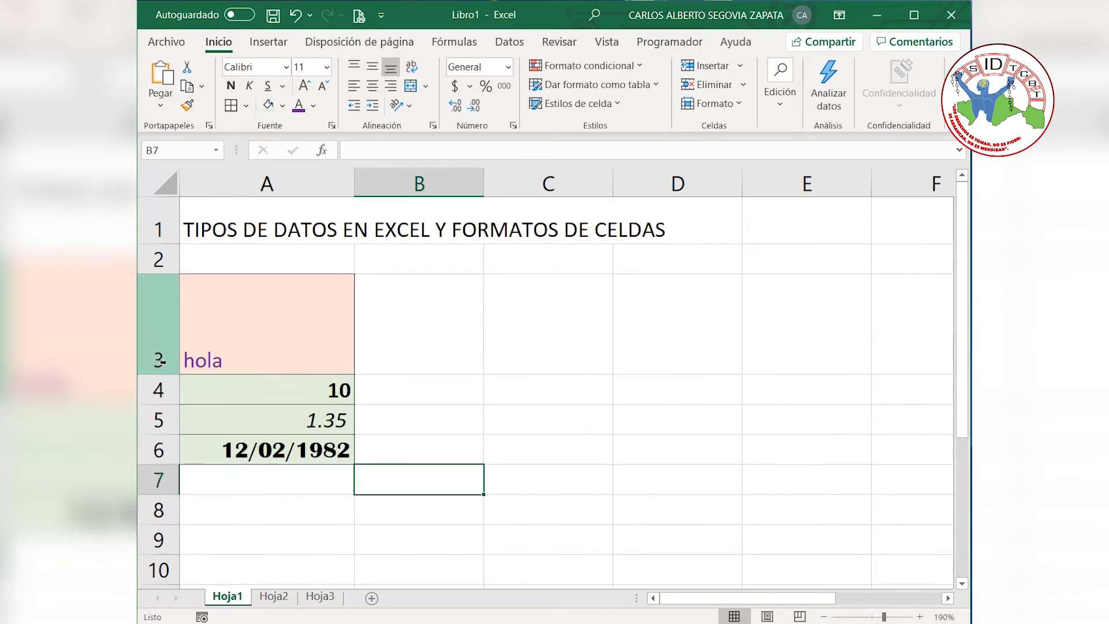
# Step: Try the different vertical and horizontal alignments on the text in A3, and centre it both ways
pyautogui.click(238, 341)
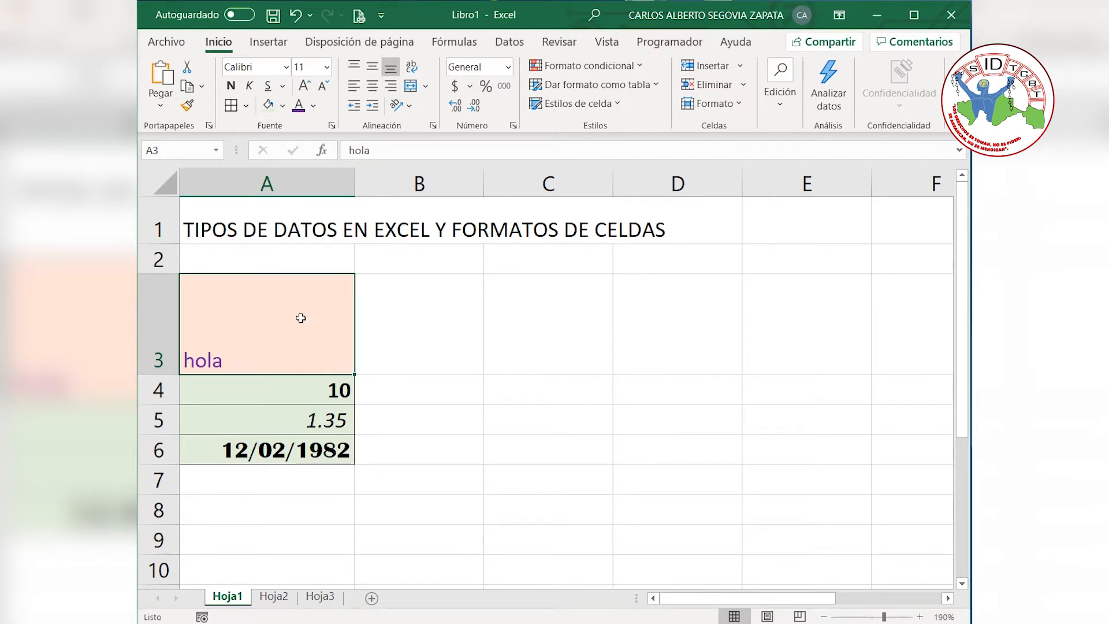
pyautogui.click(353, 70)
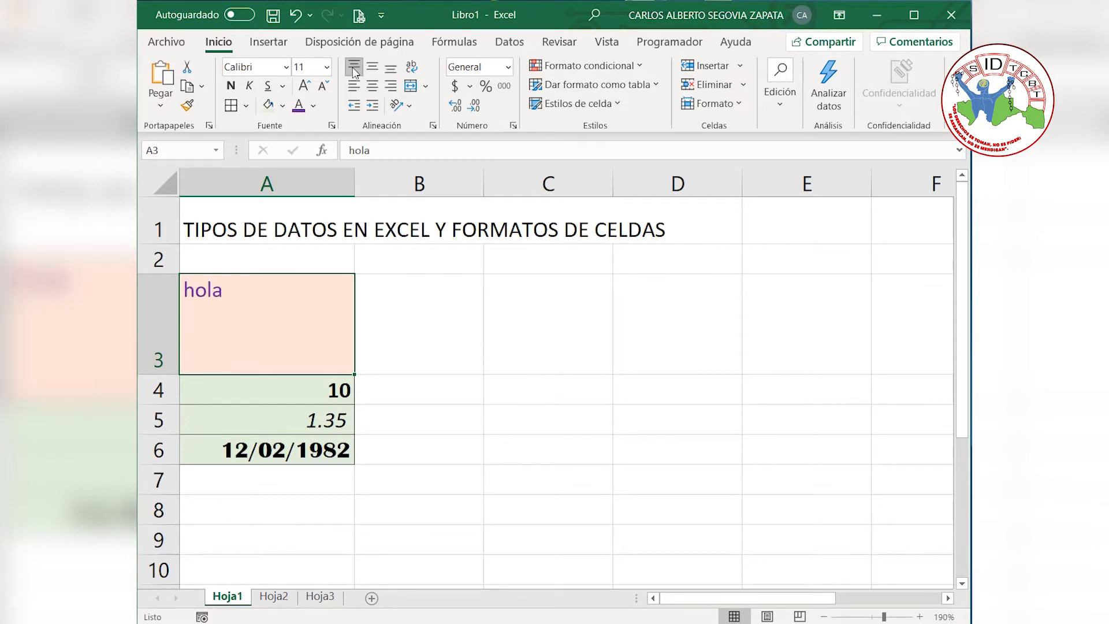
pyautogui.click(378, 70)
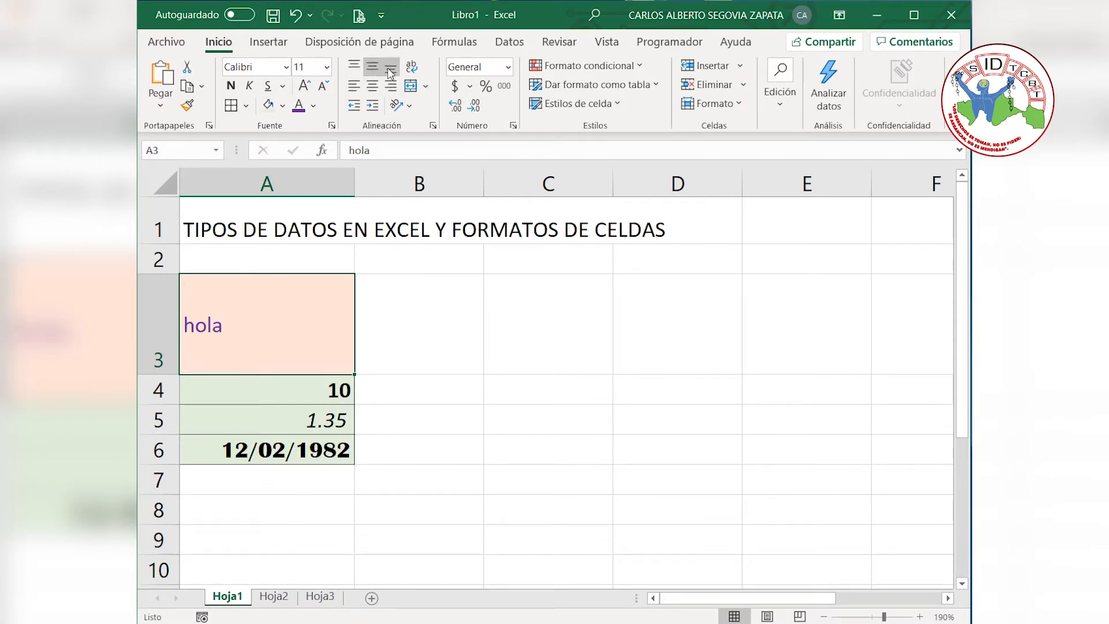
pyautogui.click(388, 67)
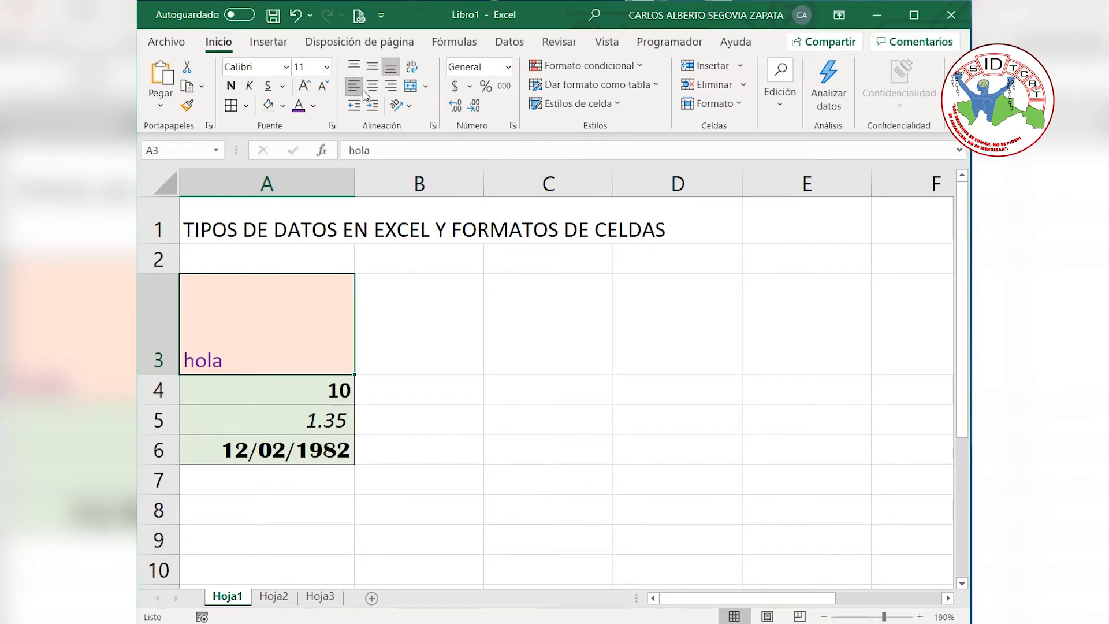
pyautogui.click(373, 85)
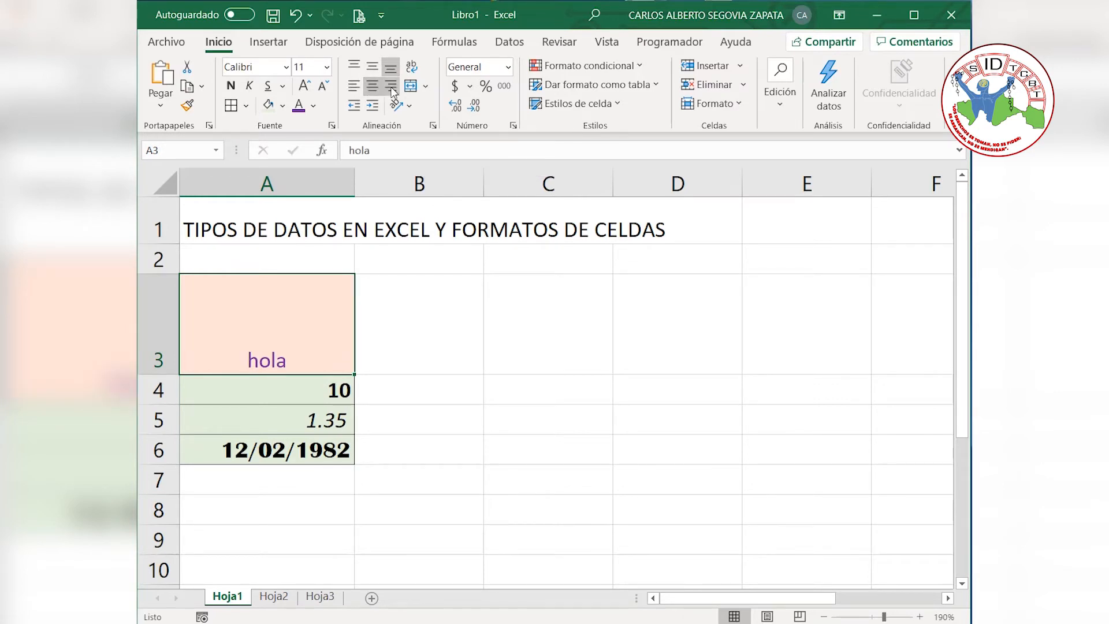
pyautogui.click(392, 88)
pyautogui.click(373, 86)
pyautogui.click(373, 73)
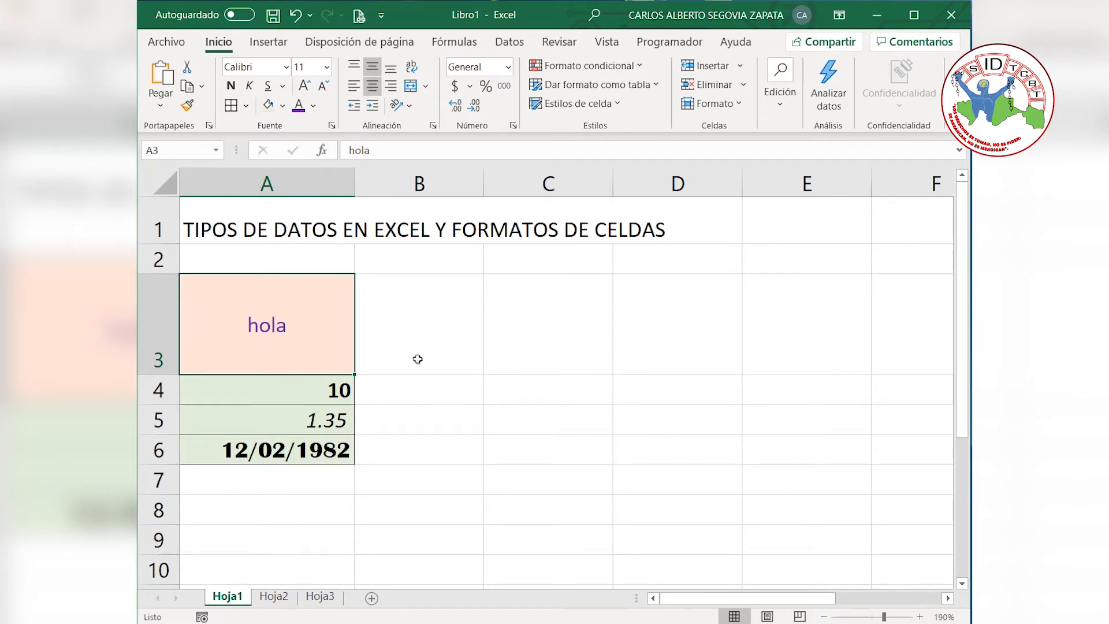
# Step: Open sheet Hoja2 and review its numbered list of operator precedence under the OPERADORES heading
pyautogui.click(276, 596)
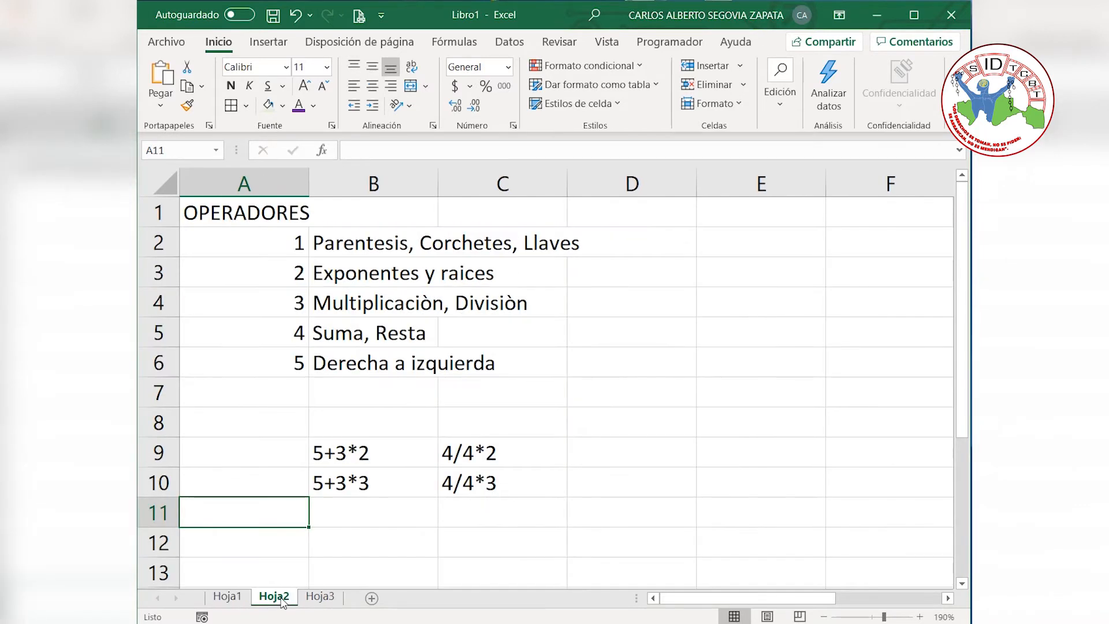
pyautogui.click(253, 219)
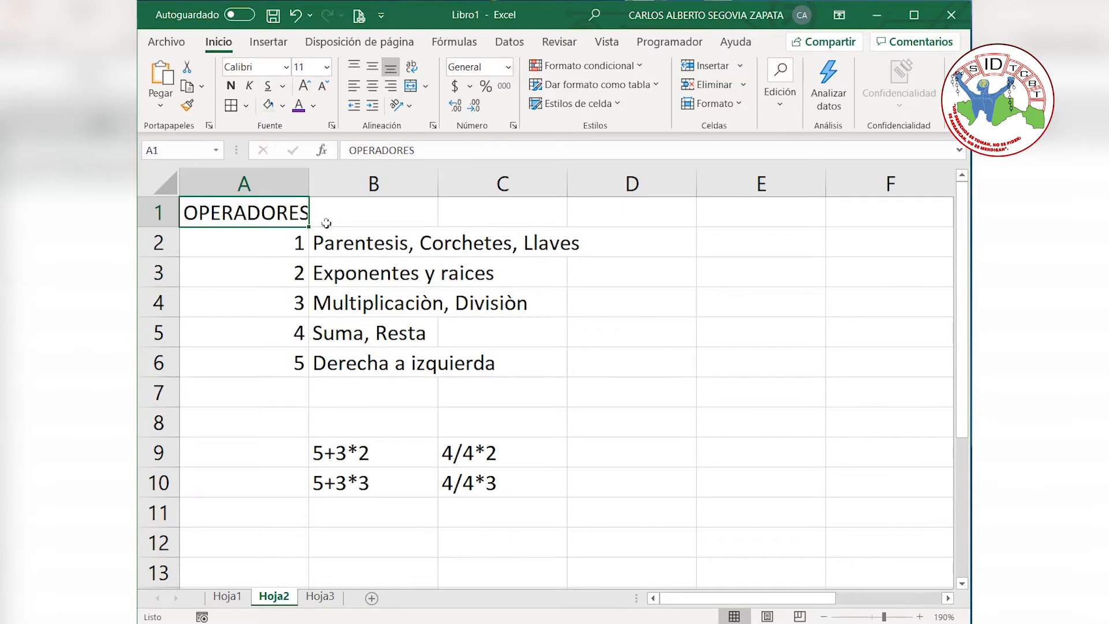
pyautogui.click(363, 216)
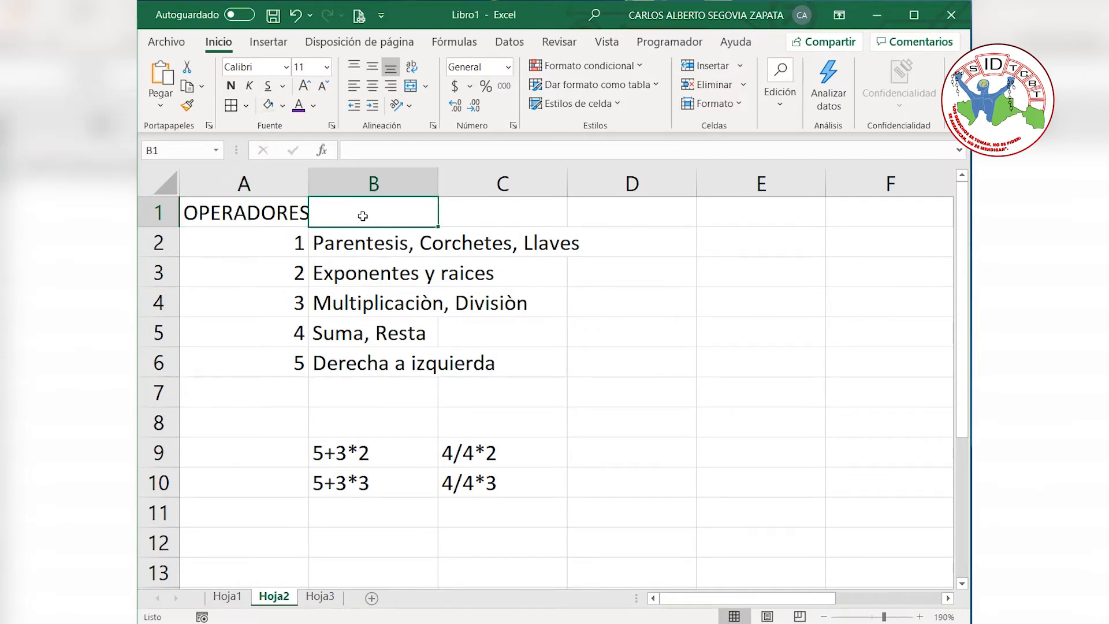
pyautogui.click(479, 213)
pyautogui.click(632, 210)
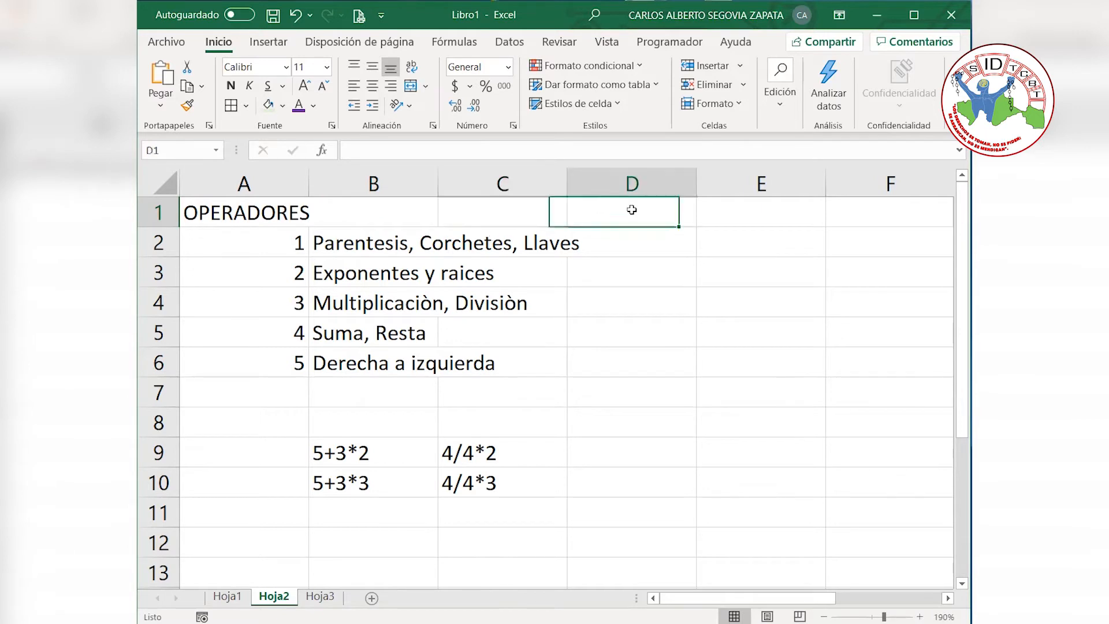
pyautogui.click(553, 212)
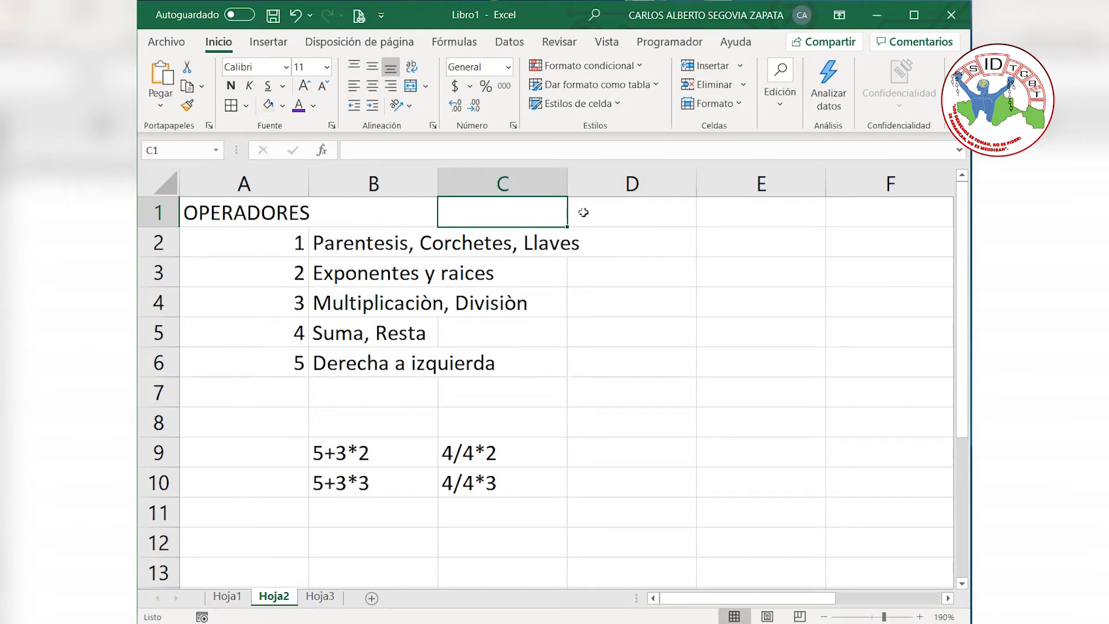
pyautogui.click(627, 211)
pyautogui.click(717, 238)
pyautogui.click(714, 218)
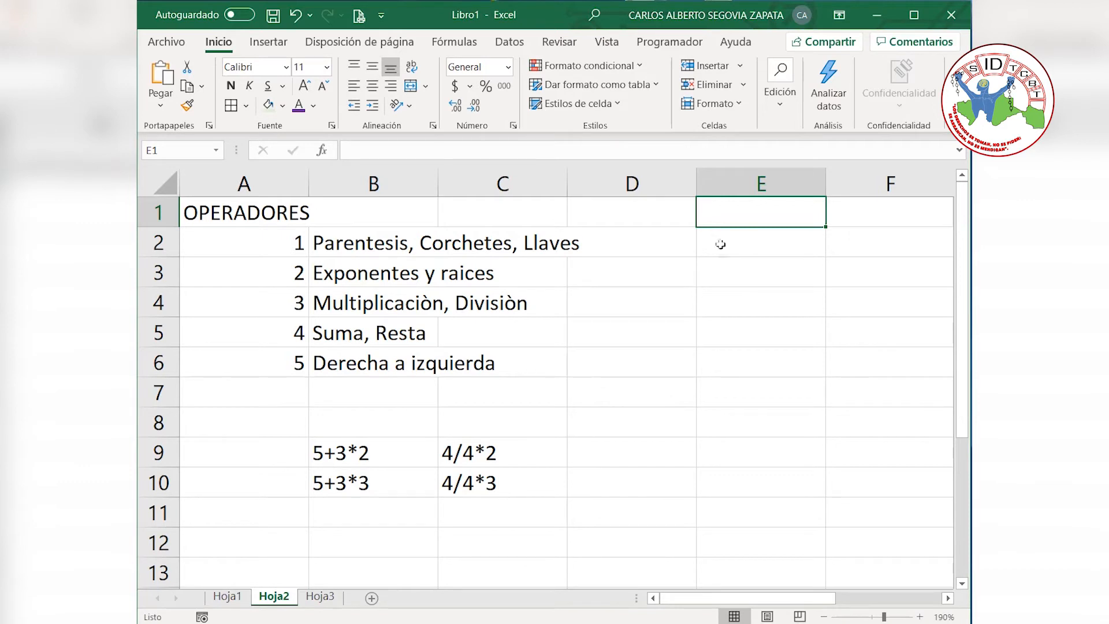
pyautogui.click(754, 247)
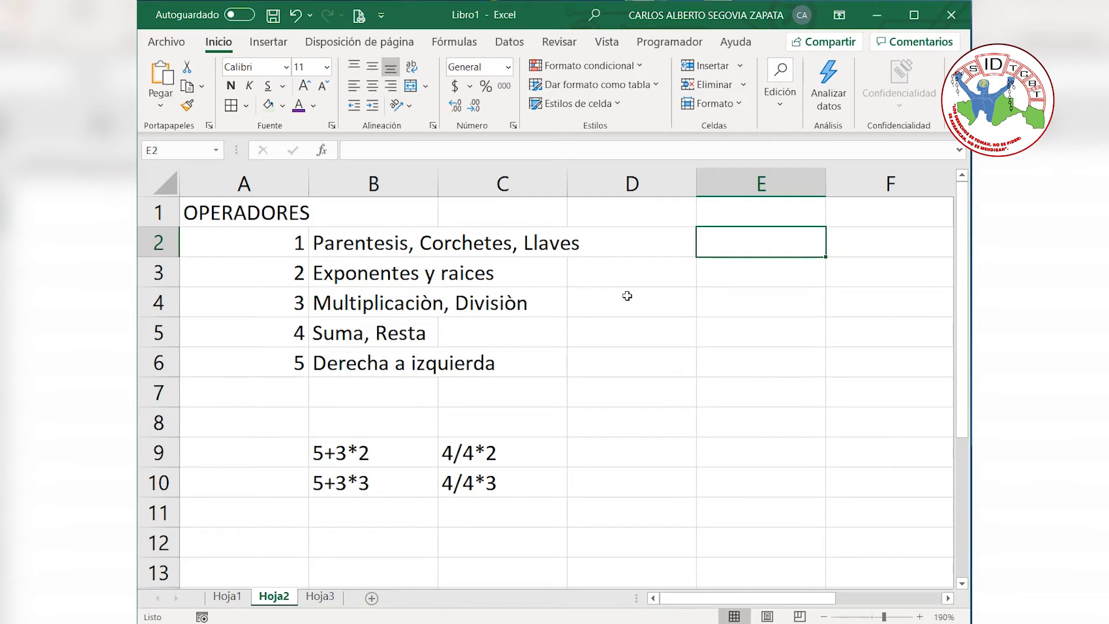
# Step: Replace the text of the fifth precedence rule in B6 with "izquierda a derecha"
pyautogui.click(337, 365)
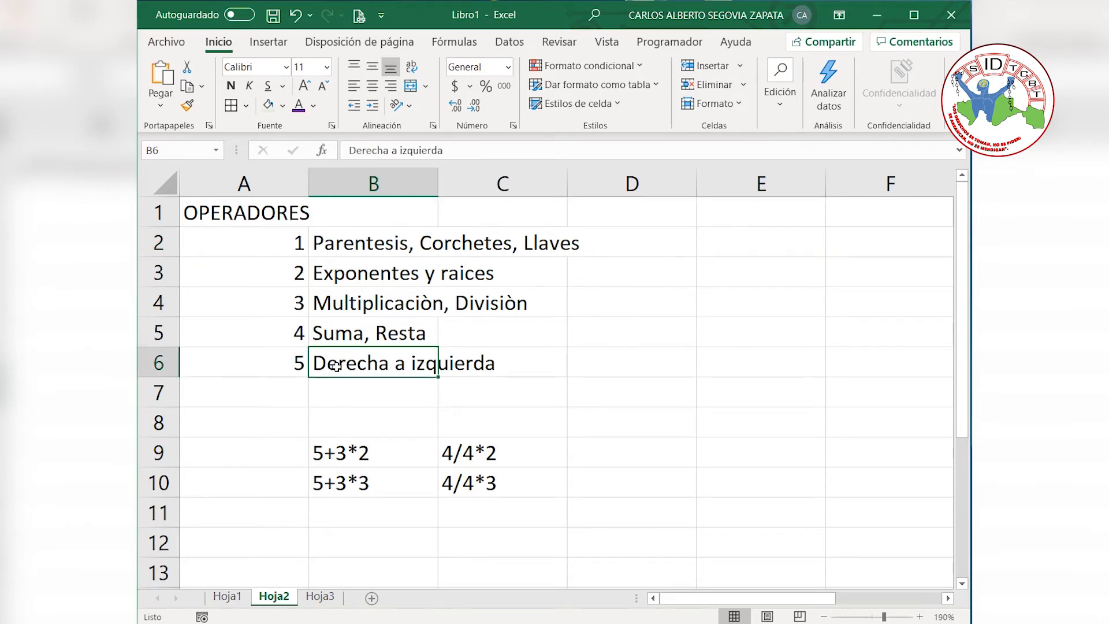
pyautogui.write('izquierd')
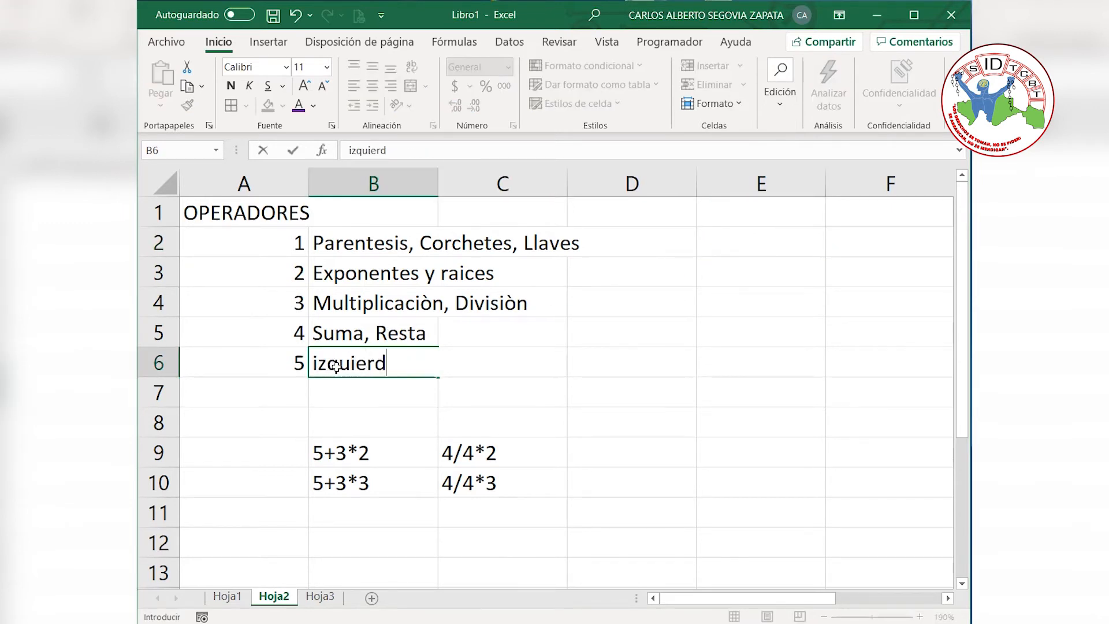
pyautogui.write('a a derecha')
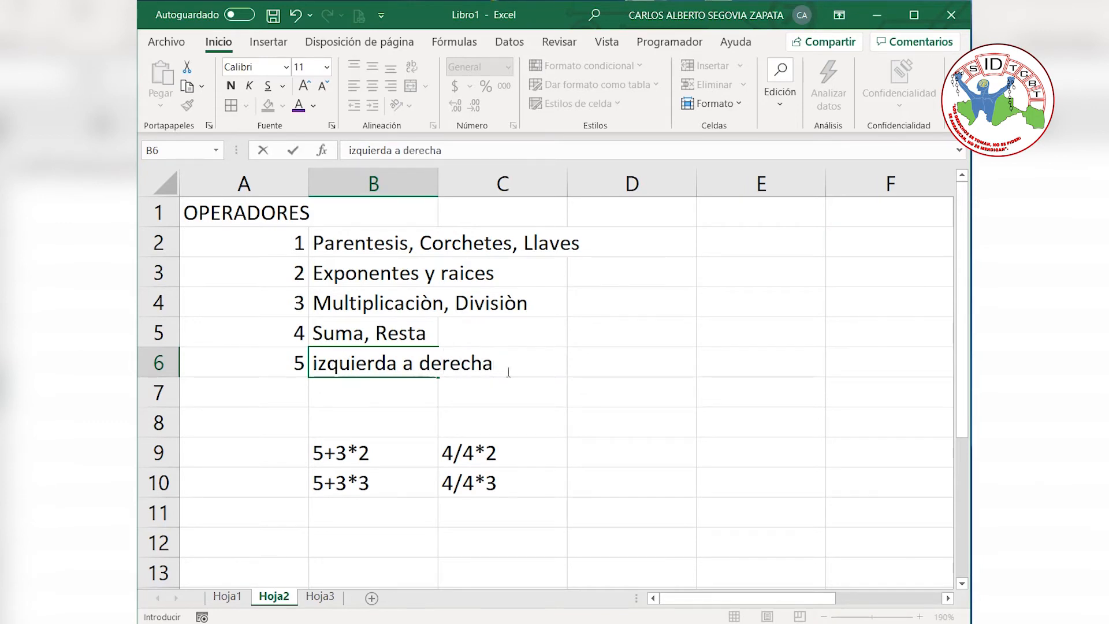
pyautogui.click(606, 367)
pyautogui.click(393, 358)
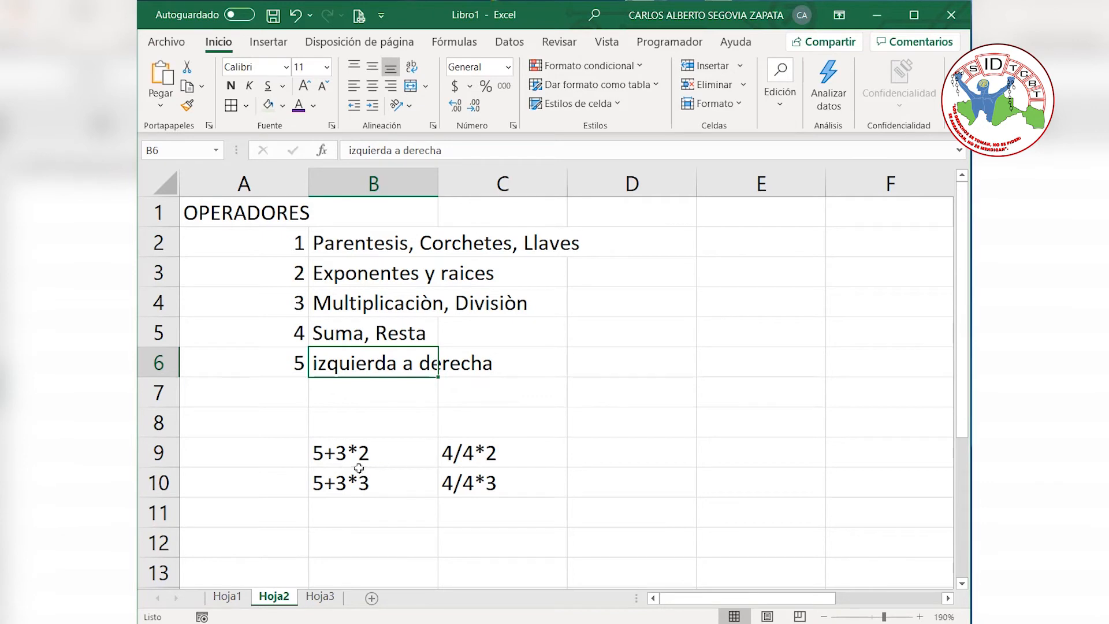
# Step: Turn the text expression in B10 into the formula =5+3*3
pyautogui.click(329, 460)
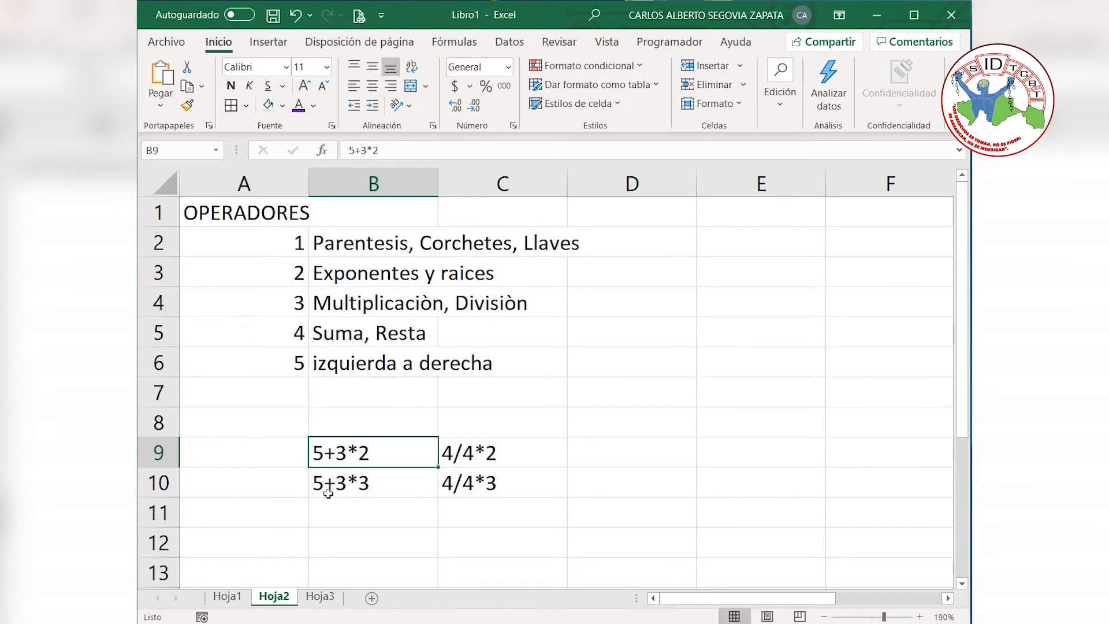
pyautogui.doubleClick(313, 483)
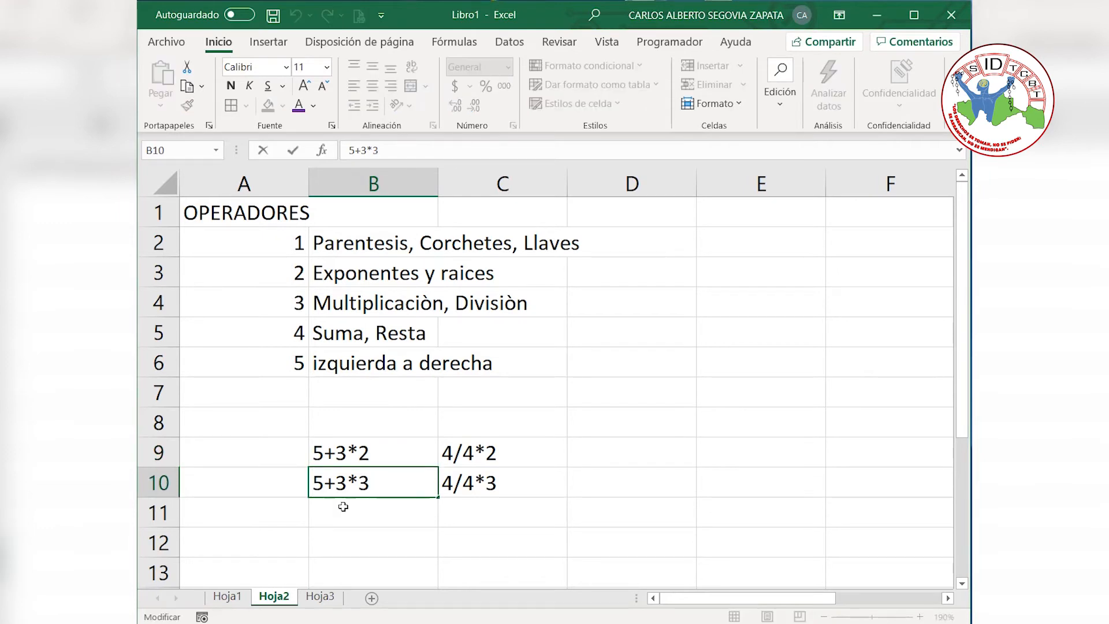
pyautogui.write('=')
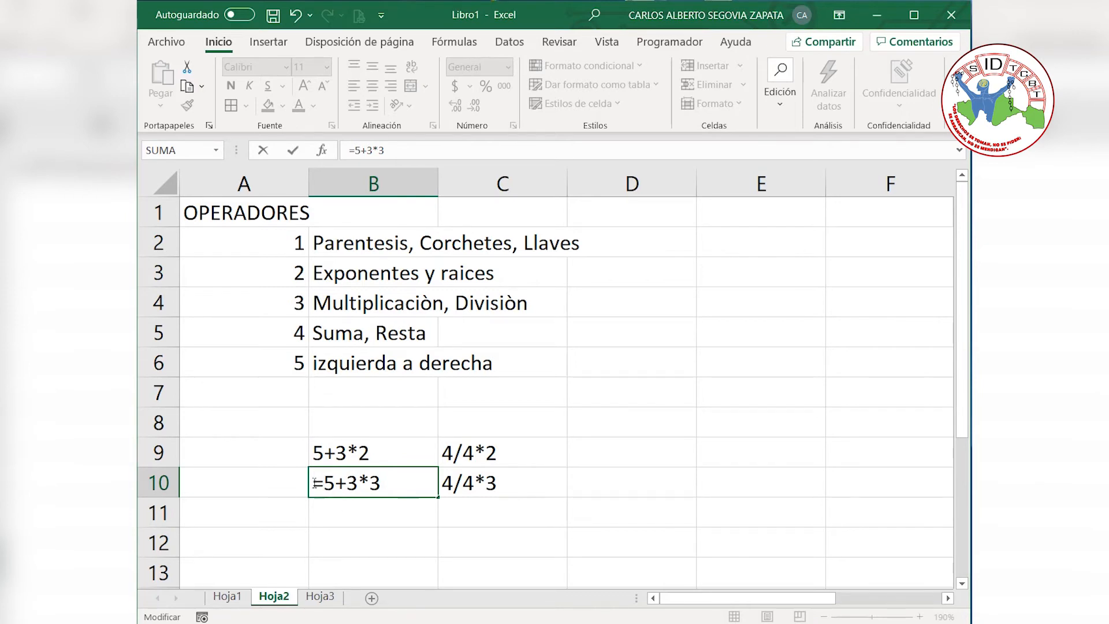
pyautogui.click(404, 482)
pyautogui.press('Return')
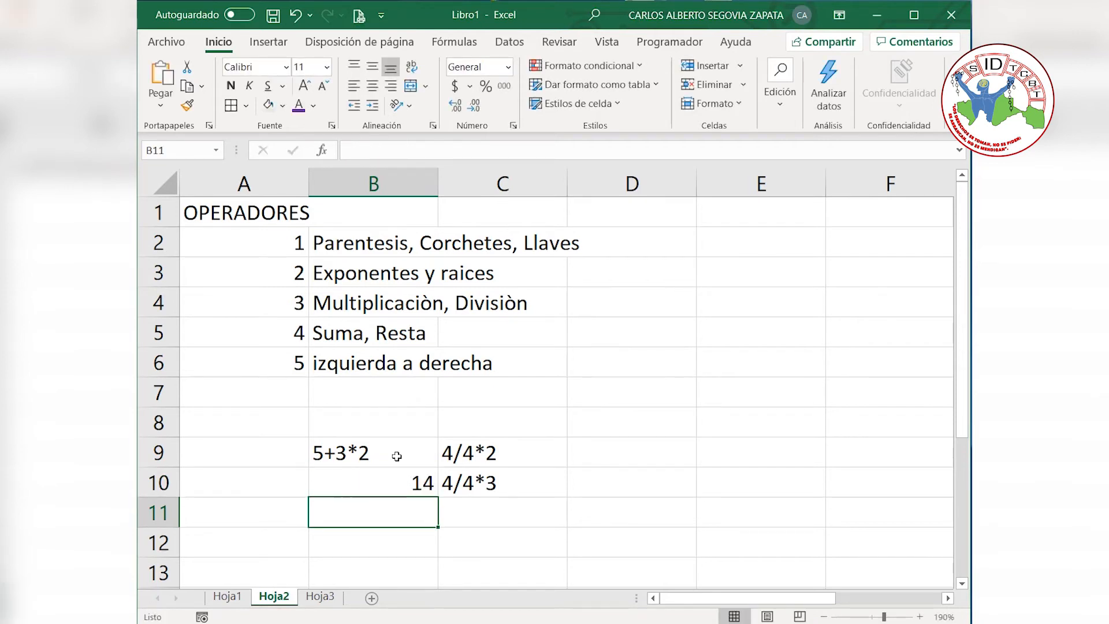
# Step: Compare B10 with the expression in B9, highlighting its 3*2 part, and correct the B10 formula to =5+3*2
pyautogui.click(398, 477)
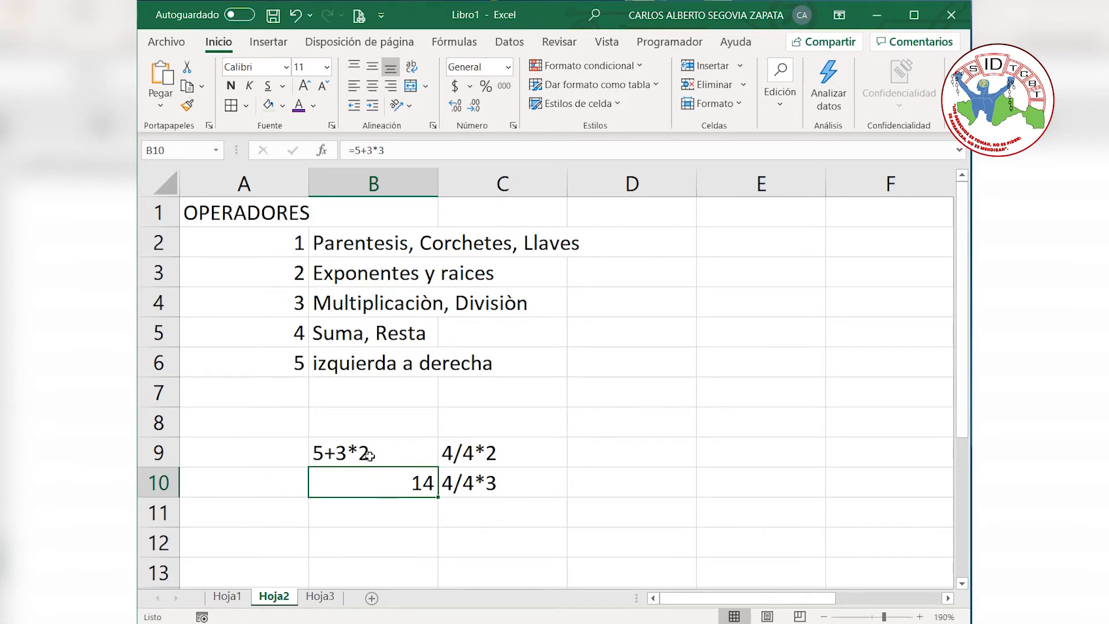
pyautogui.click(340, 452)
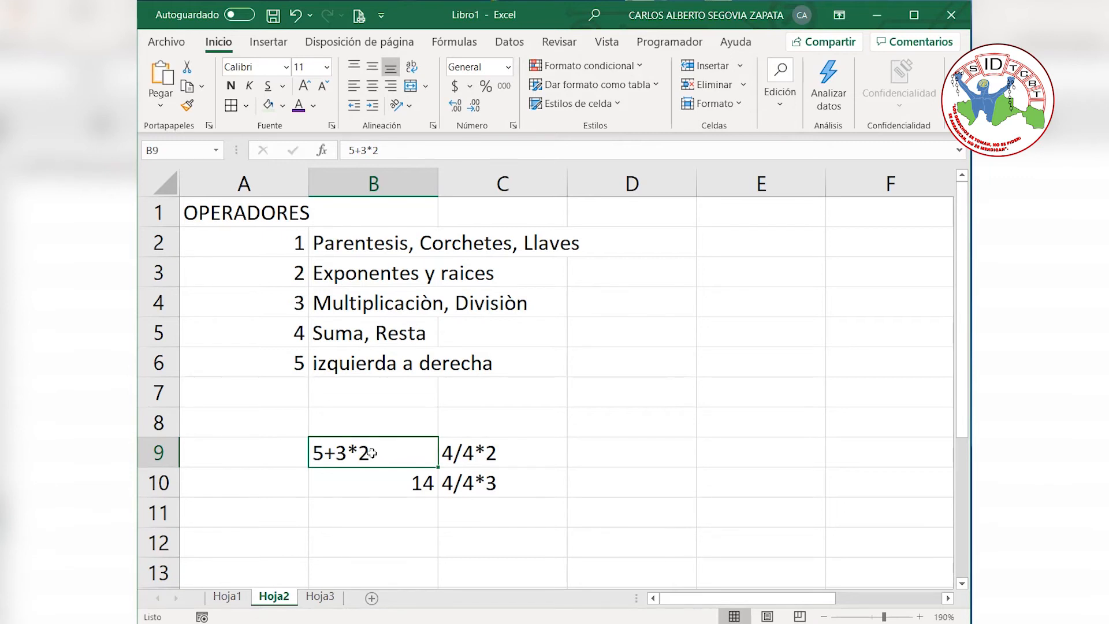
pyautogui.doubleClick(372, 453)
pyautogui.moveTo(372, 452); pyautogui.dragTo(338, 454)
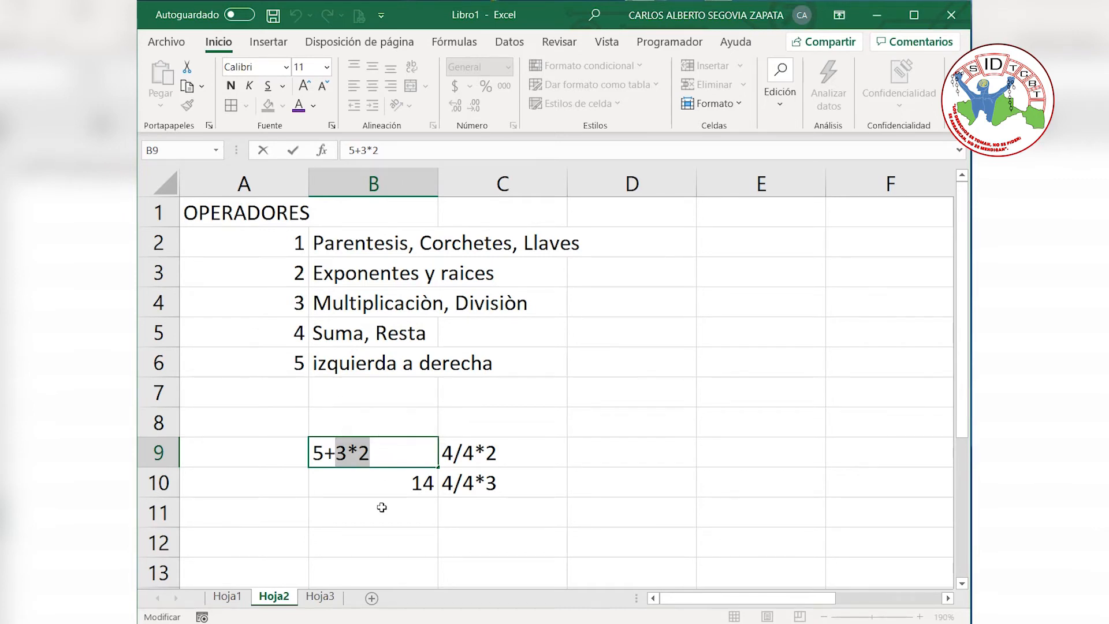
pyautogui.press('Return')
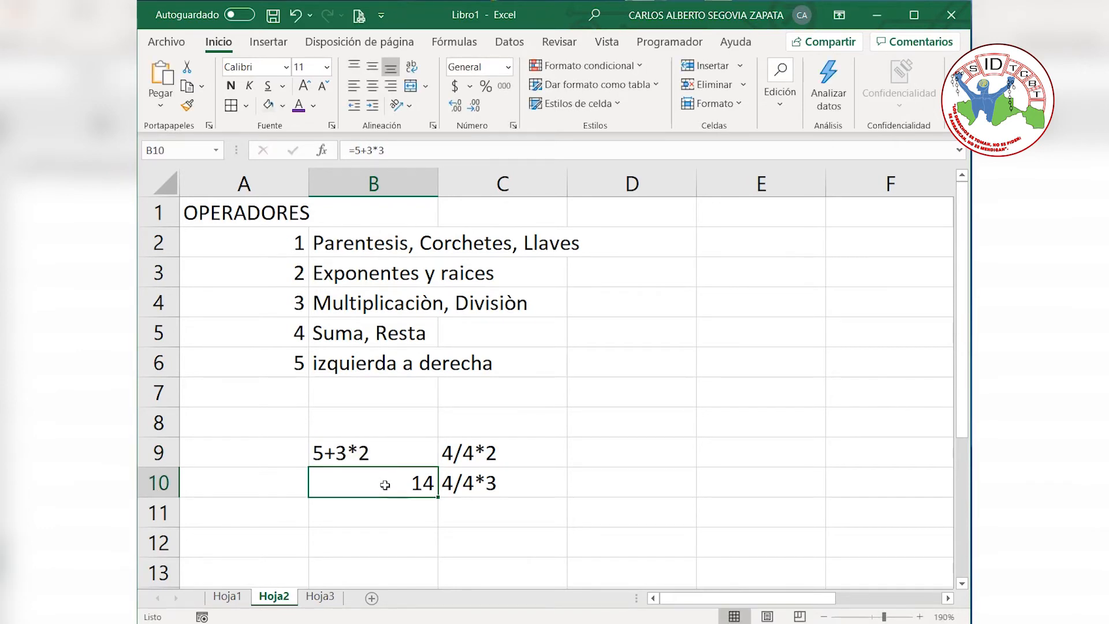
pyautogui.doubleClick(384, 482)
pyautogui.press('BackSpace')
pyautogui.write('2')
pyautogui.press('Return')
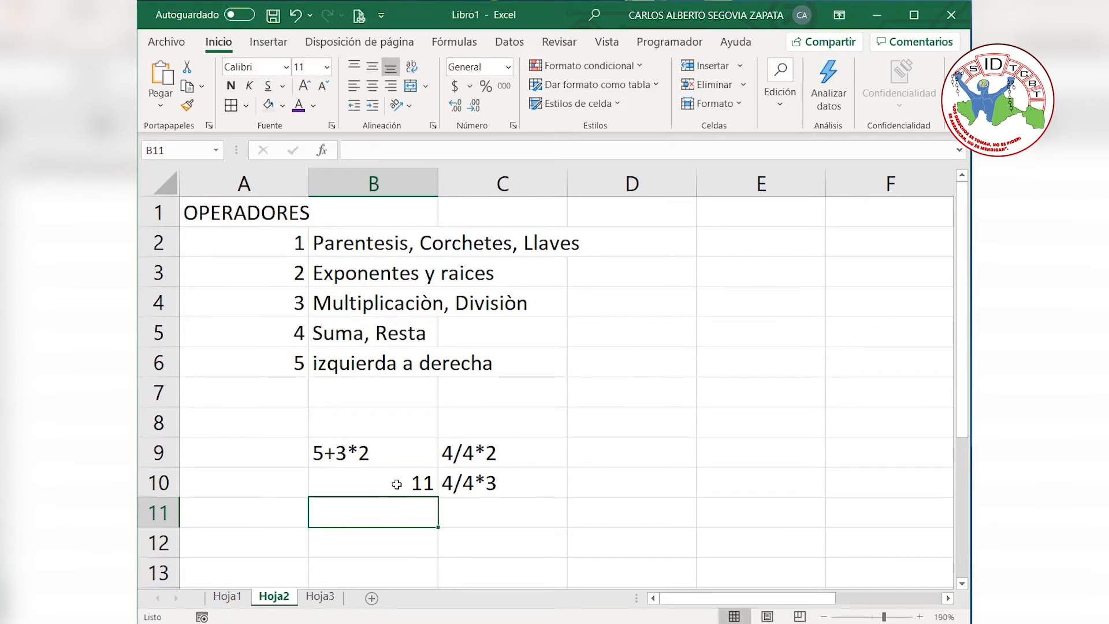
# Step: Inspect the formula in B10 and highlight its 3*2 part
pyautogui.click(398, 484)
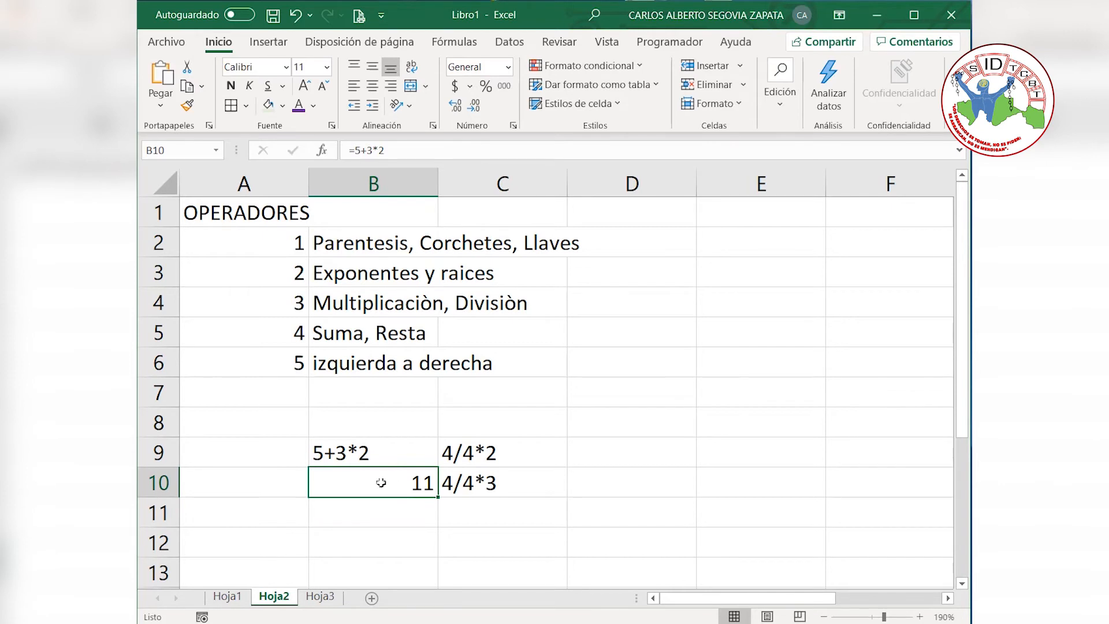
pyautogui.click(465, 484)
pyautogui.click(385, 455)
pyautogui.click(385, 484)
pyautogui.doubleClick(392, 477)
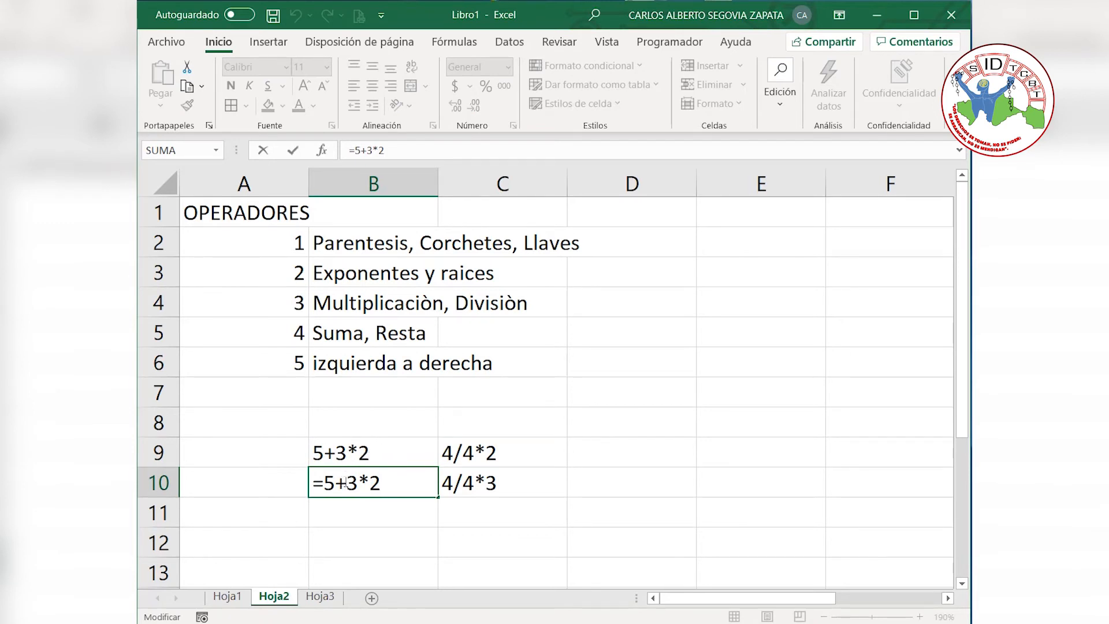
pyautogui.moveTo(383, 484); pyautogui.dragTo(346, 484)
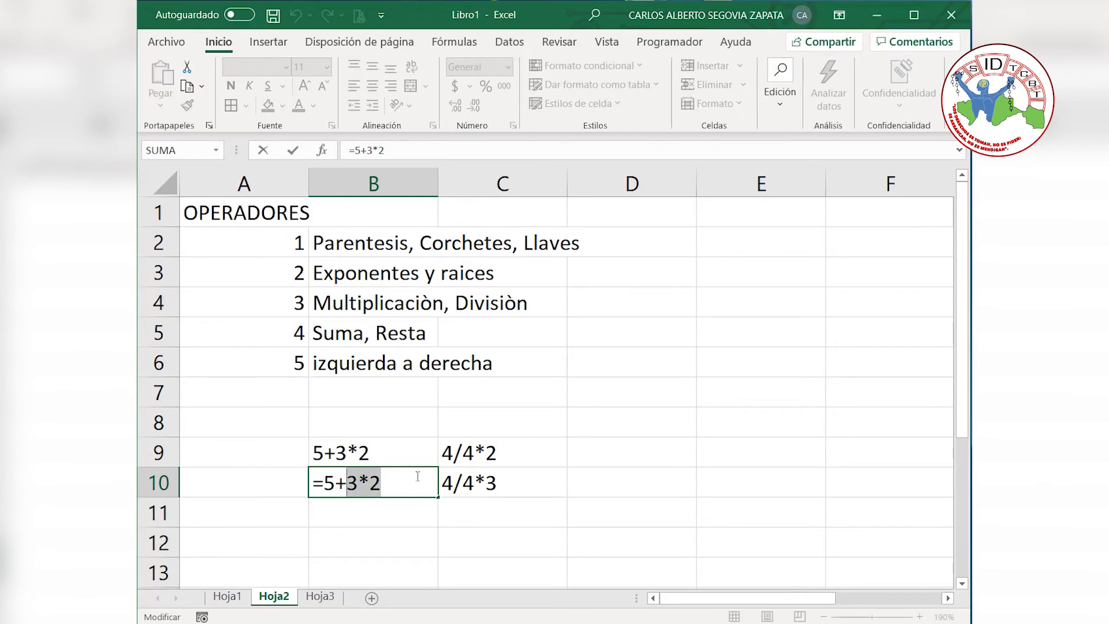
# Step: Replace the 3*2 in B10's formula with a reference to C10, and delete that addition so only 5 remains
pyautogui.click(497, 483)
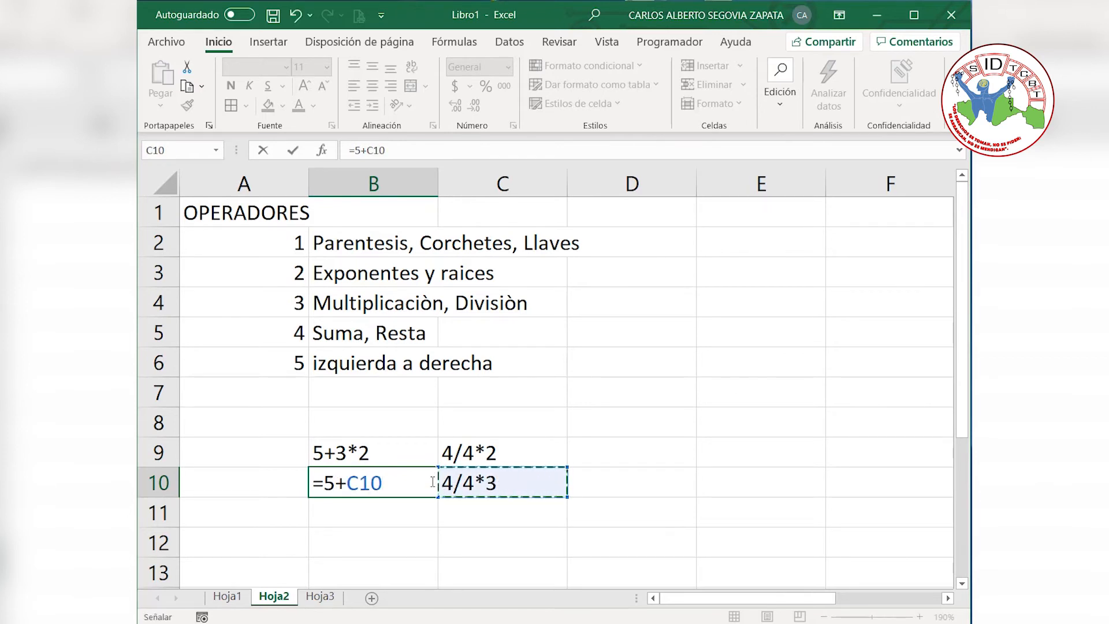
pyautogui.press('BackSpace')
pyautogui.press('BackSpace')
pyautogui.press('BackSpace')
pyautogui.press('BackSpace')
pyautogui.press('Return')
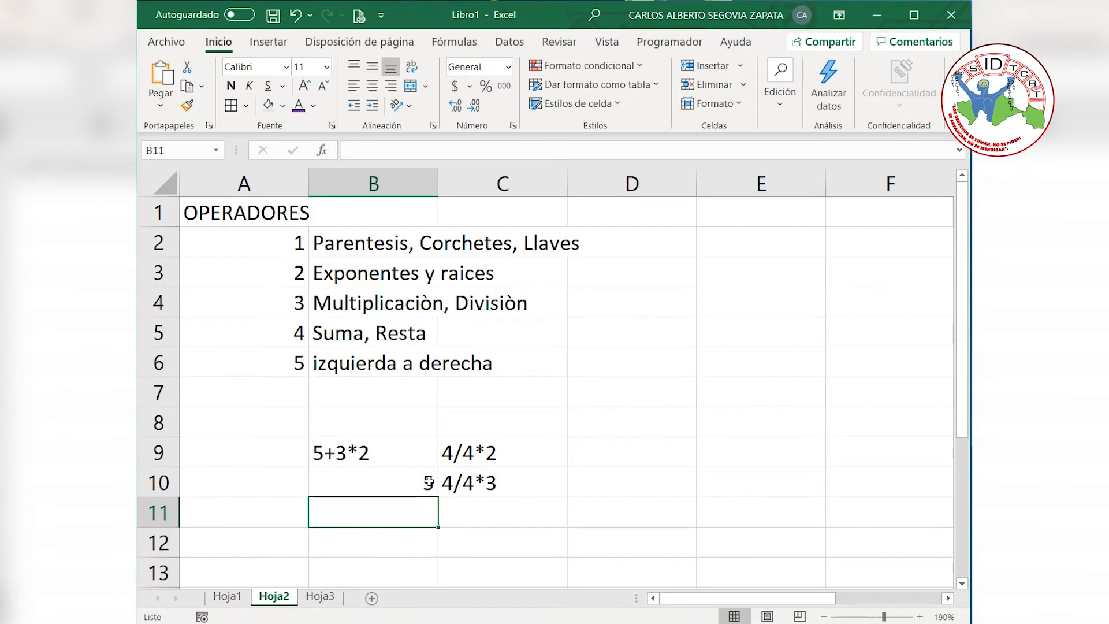
# Step: Turn the text expression in C10 into the formula =4/4*2, highlighting its 4/4 part before entering it
pyautogui.click(477, 480)
pyautogui.click(514, 460)
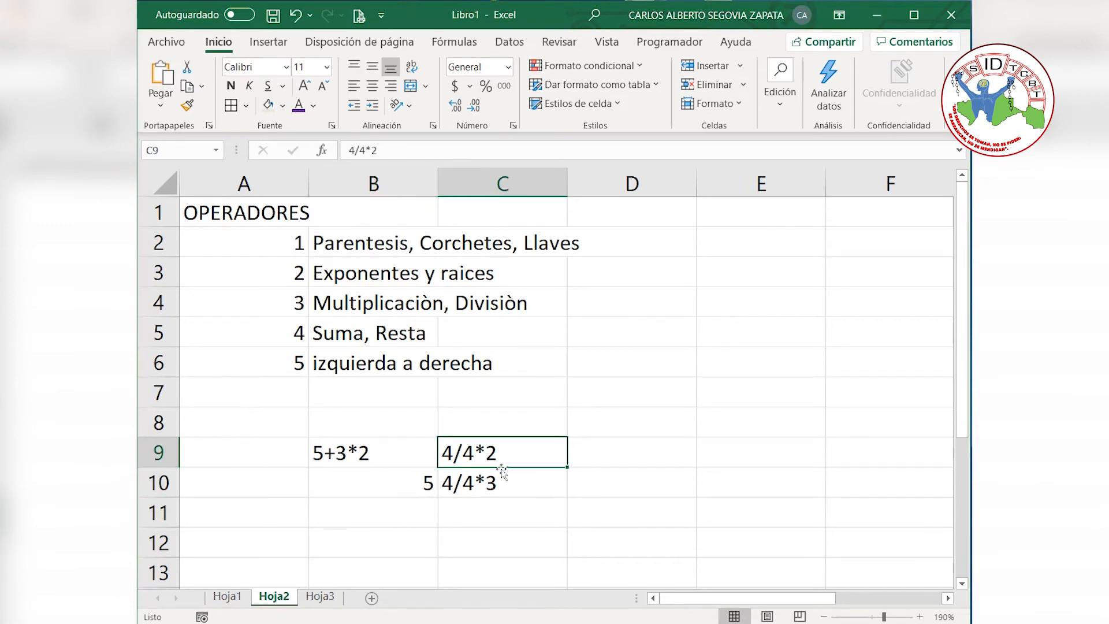
pyautogui.doubleClick(455, 485)
pyautogui.press('Home')
pyautogui.write('=')
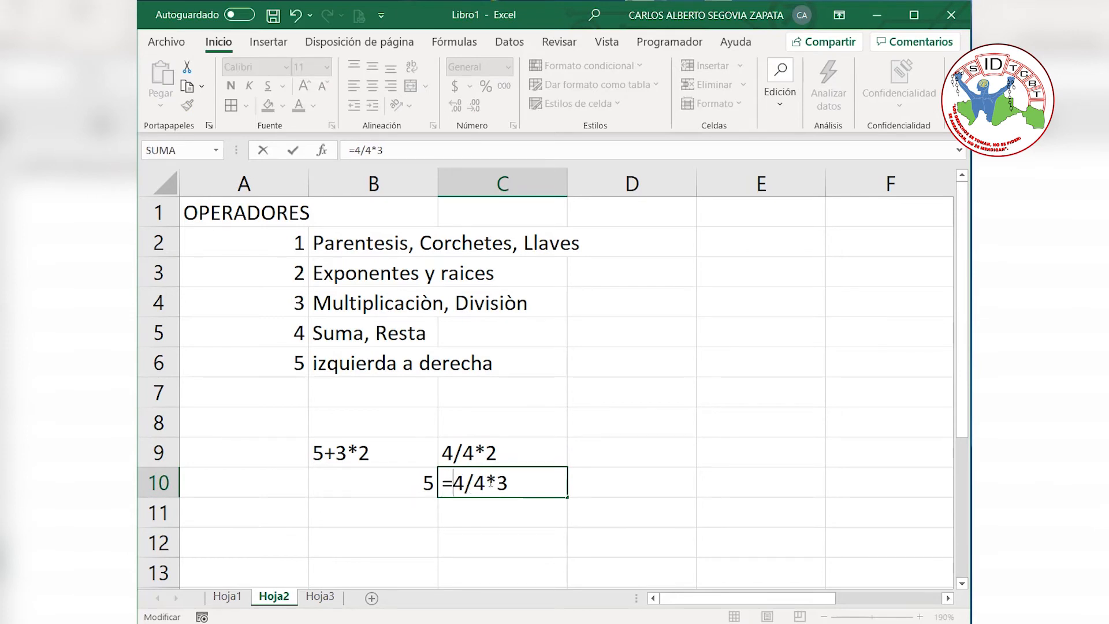
pyautogui.press('BackSpace')
pyautogui.write('2')
pyautogui.moveTo(453, 482); pyautogui.dragTo(487, 482)
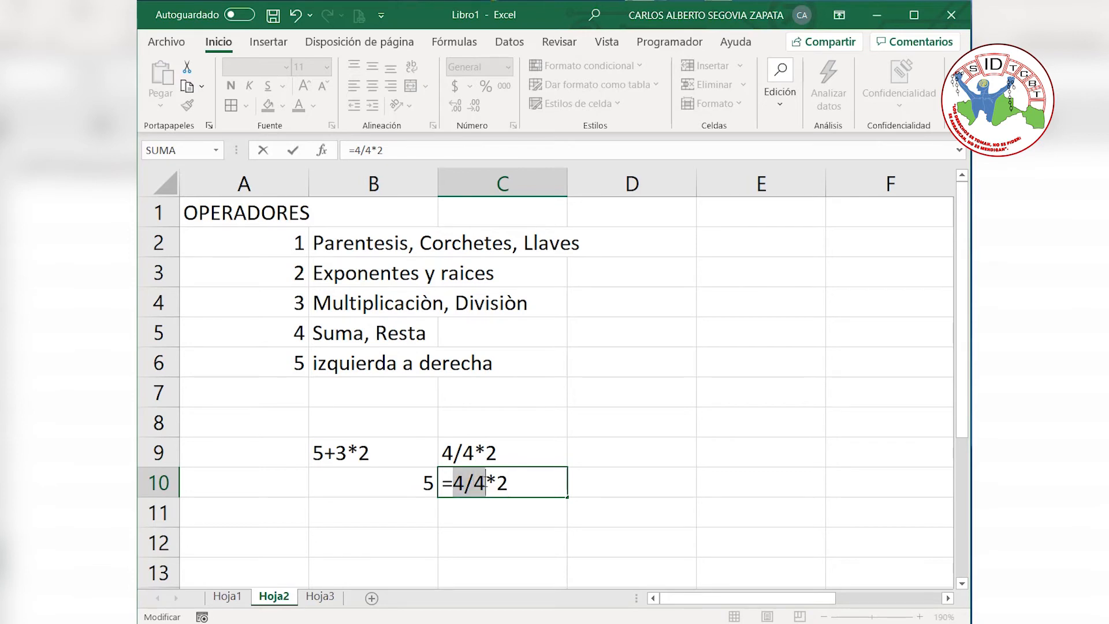
pyautogui.click(513, 483)
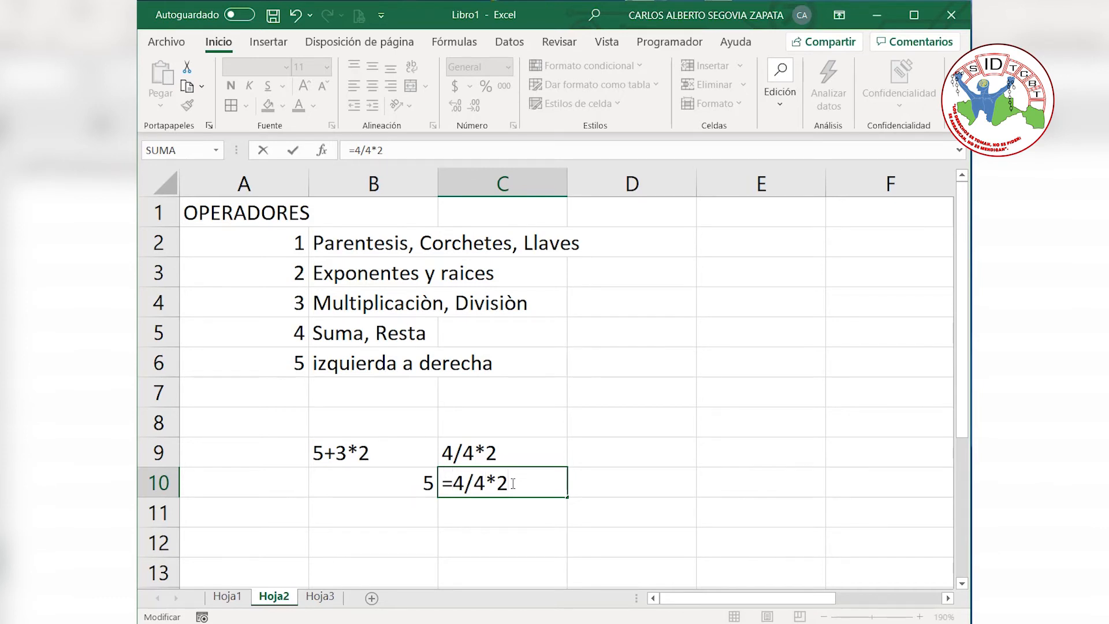
pyautogui.press('Return')
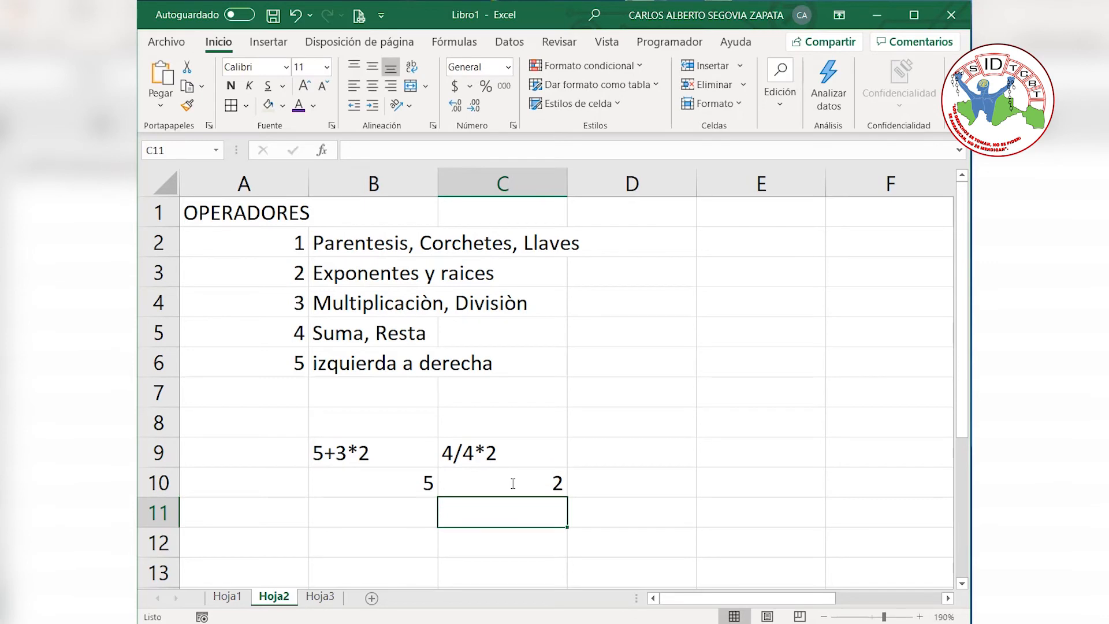
pyautogui.click(524, 484)
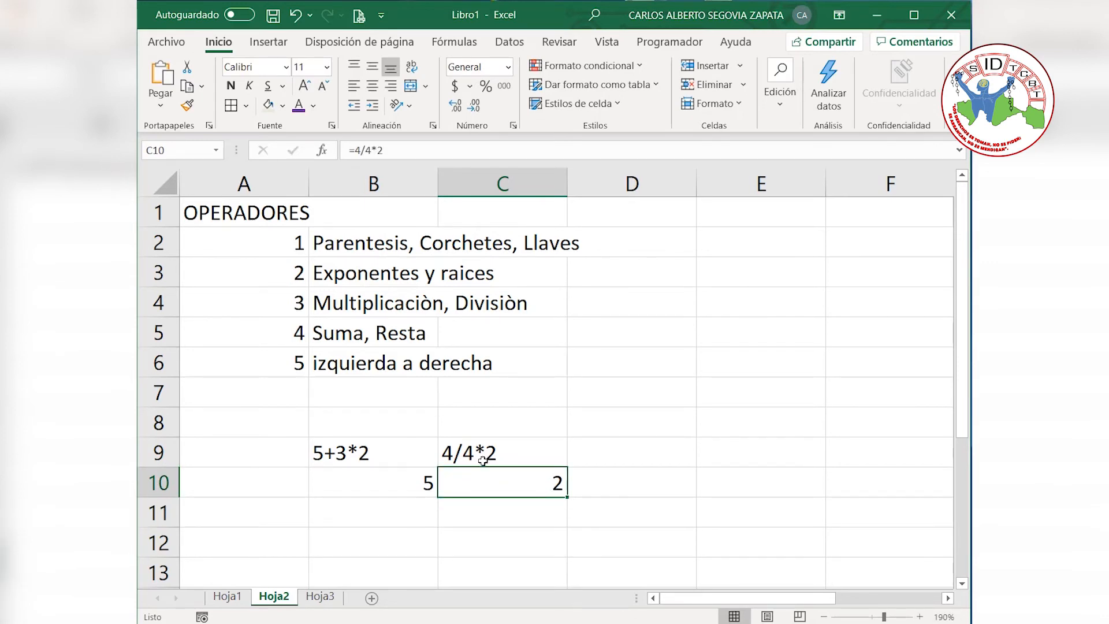
# Step: Complete the formula in B10 as =5+3*2
pyautogui.click(393, 486)
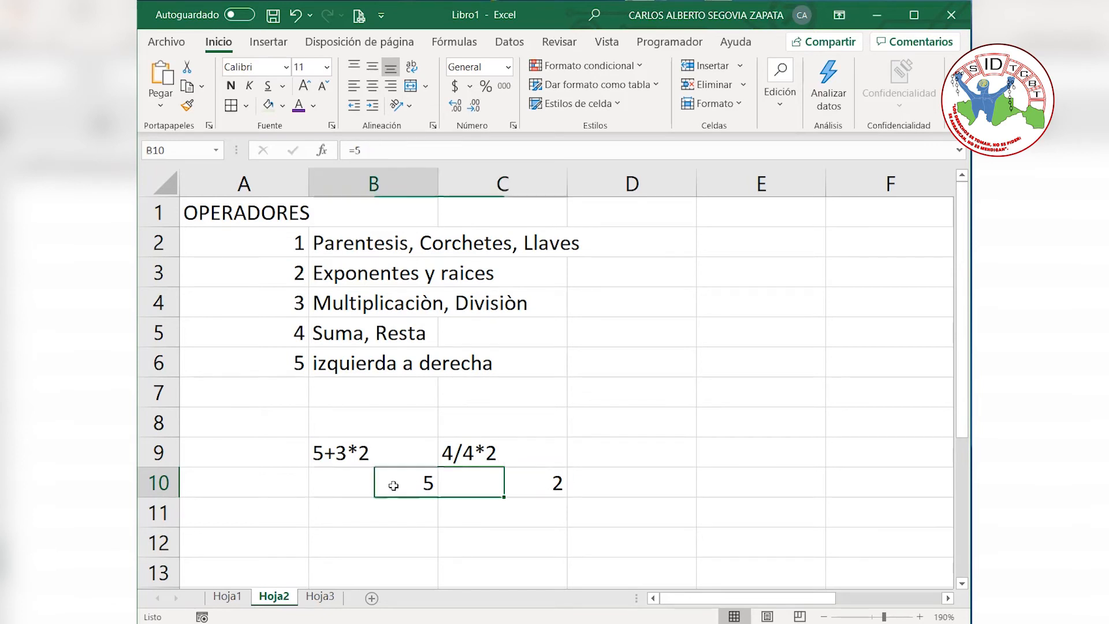
pyautogui.doubleClick(396, 484)
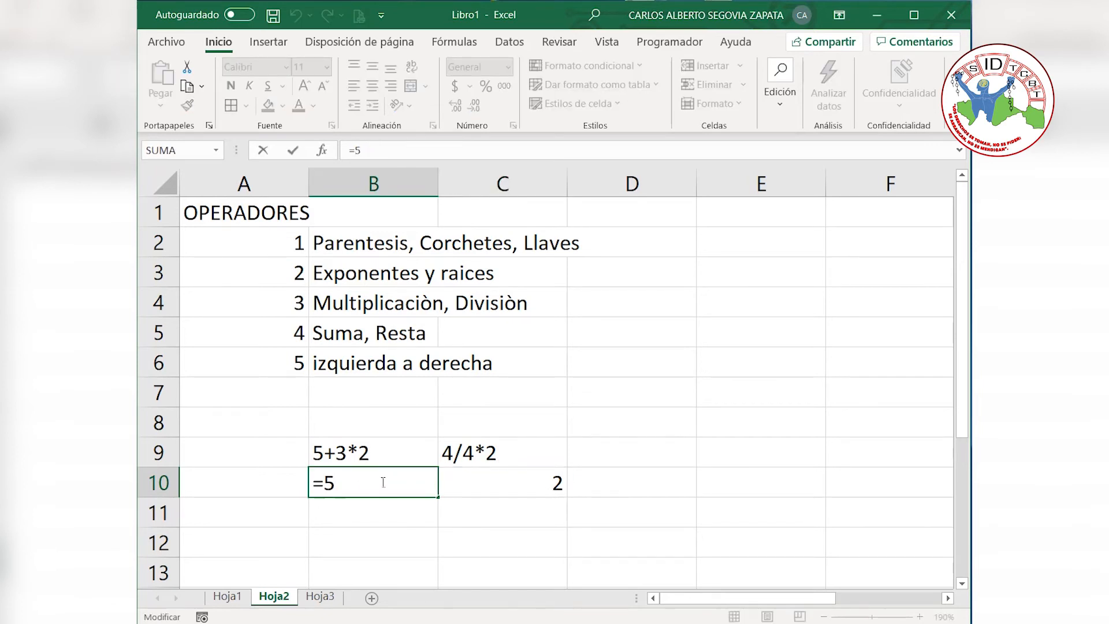
pyautogui.write('+3*2')
pyautogui.press('Return')
# Step: Inspect the formula in B10 and highlight the operator precedence list in B2:B6
pyautogui.click(366, 488)
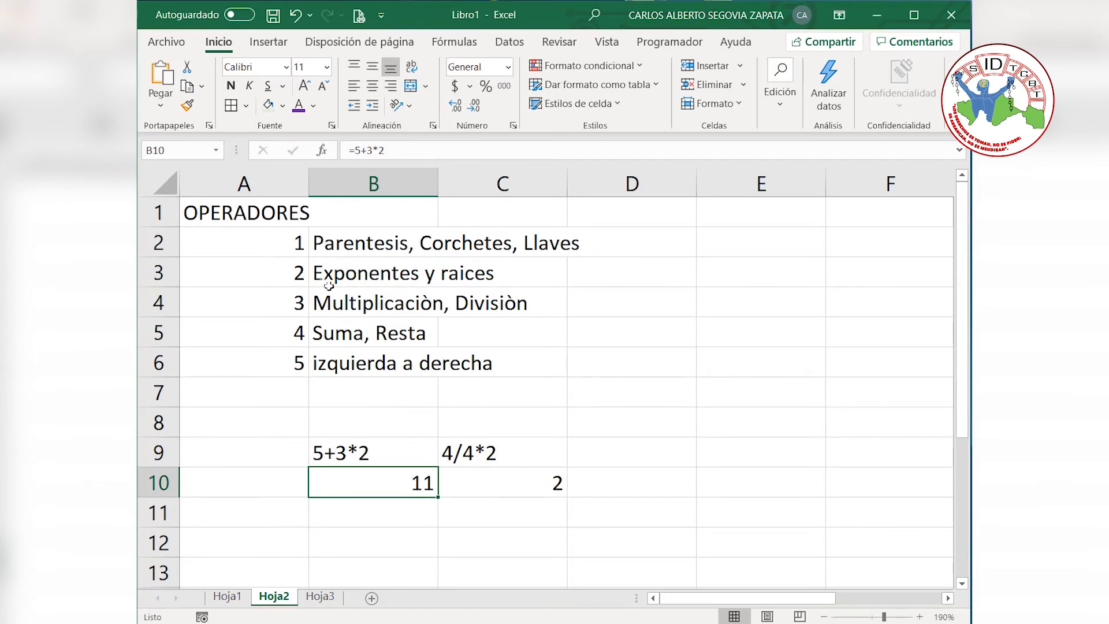
pyautogui.moveTo(323, 253); pyautogui.dragTo(345, 367)
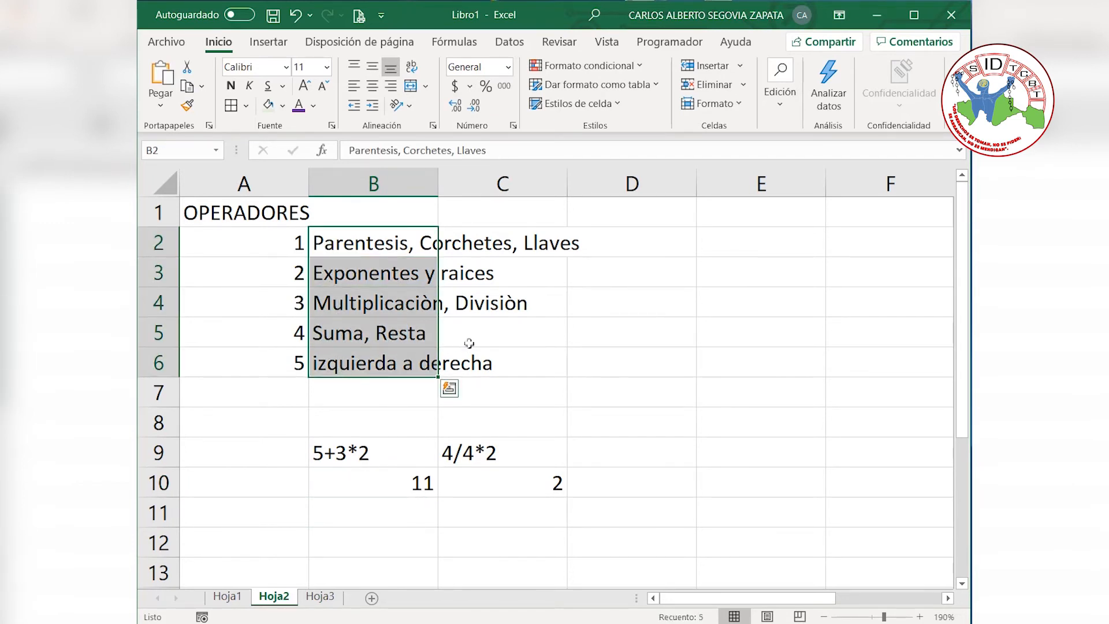
pyautogui.click(492, 327)
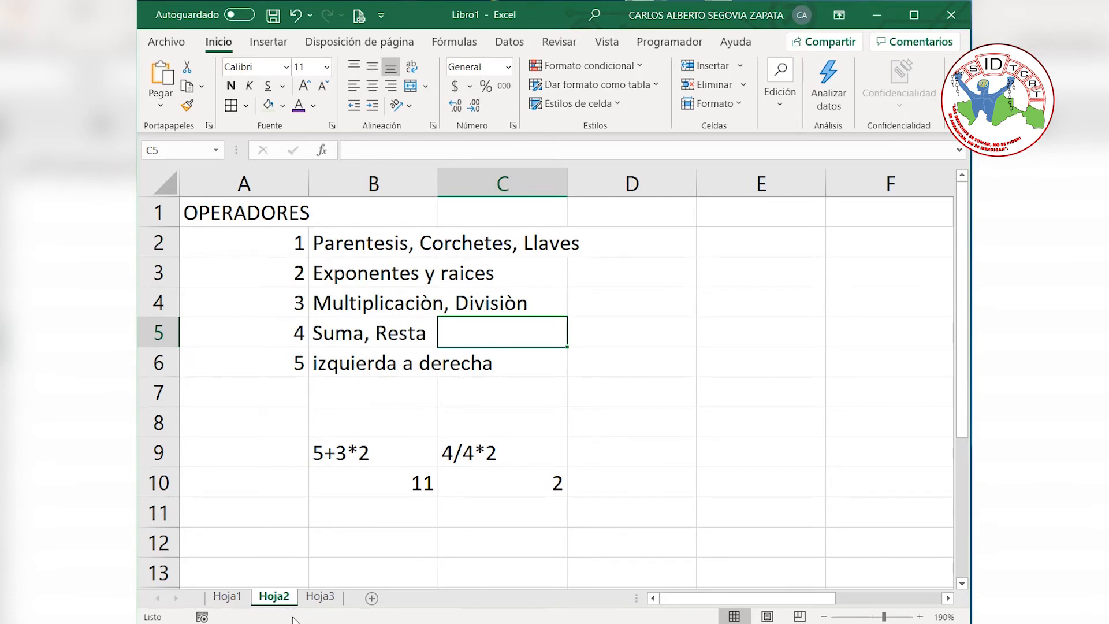
# Step: Switch to the Hoja3 sheet and select cell B3 below the suma heading
pyautogui.click(320, 597)
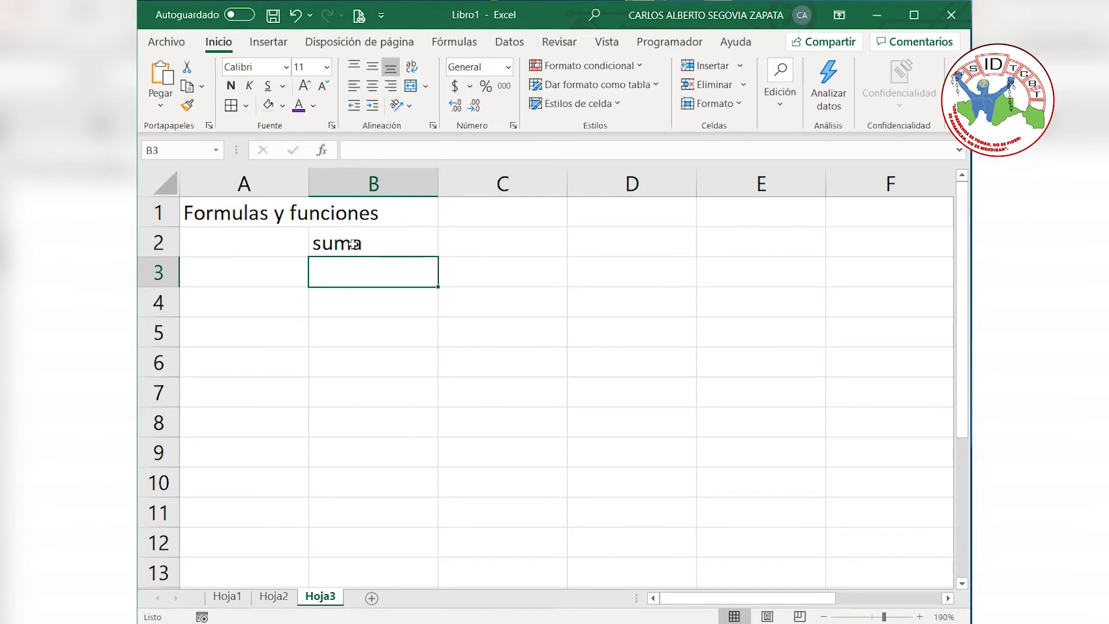
pyautogui.click(380, 244)
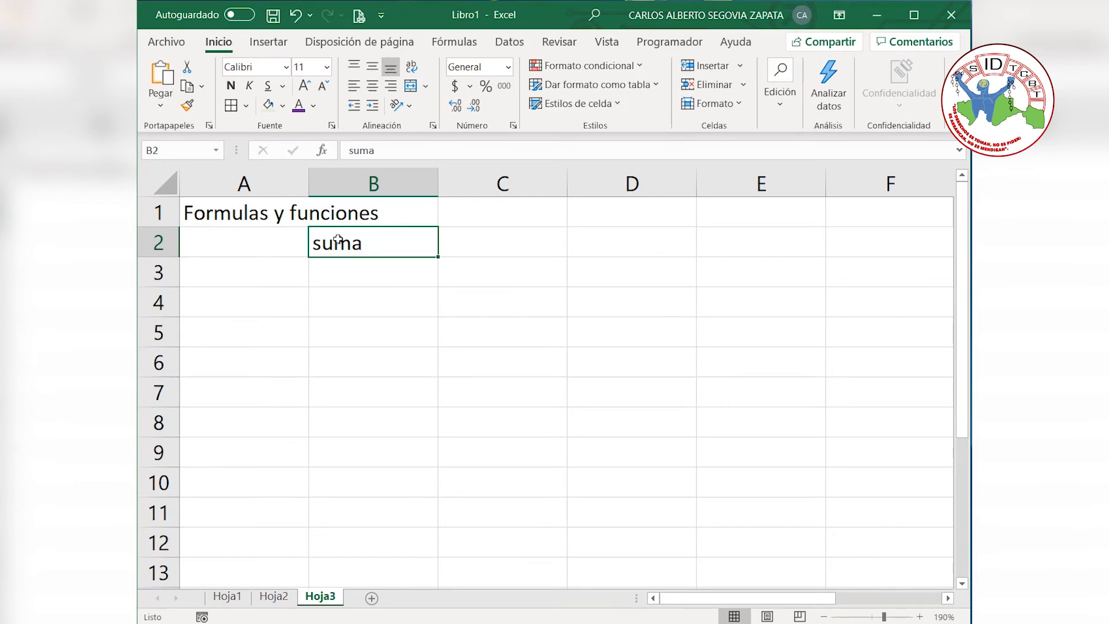
pyautogui.click(392, 279)
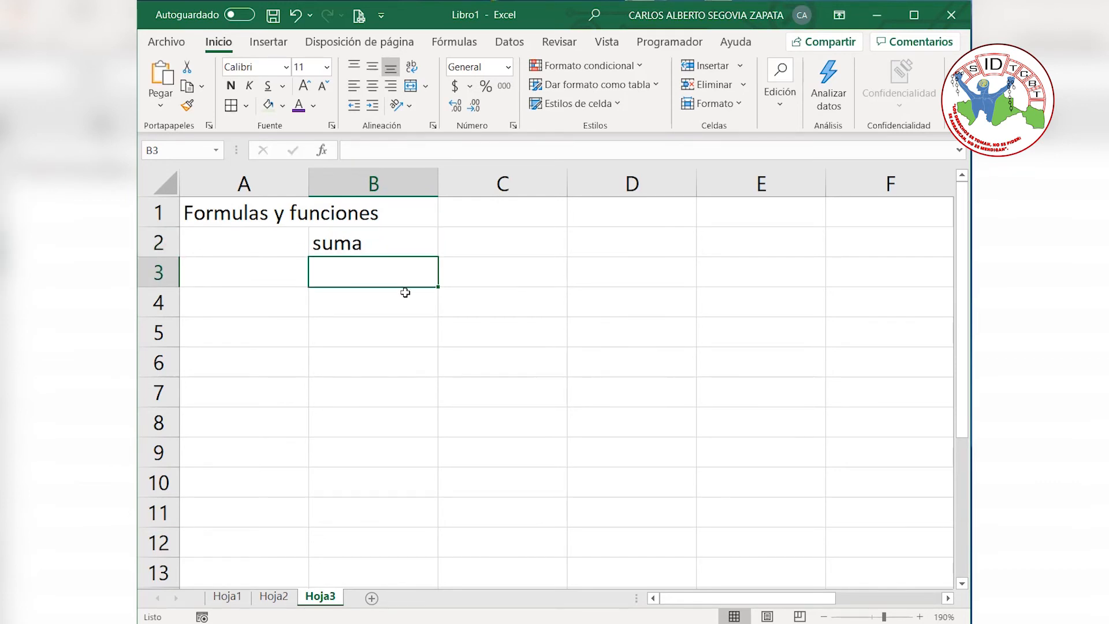
pyautogui.write('=suma')
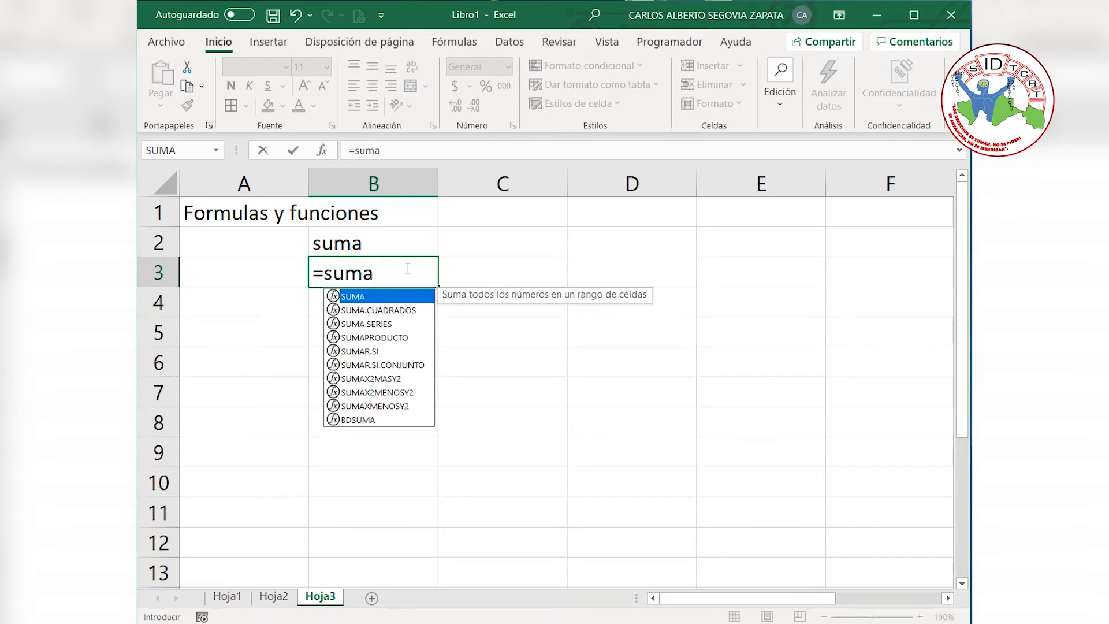
pyautogui.press('BackSpace')
pyautogui.press('BackSpace')
pyautogui.press('BackSpace')
pyautogui.press('BackSpace')
pyautogui.press('BackSpace')
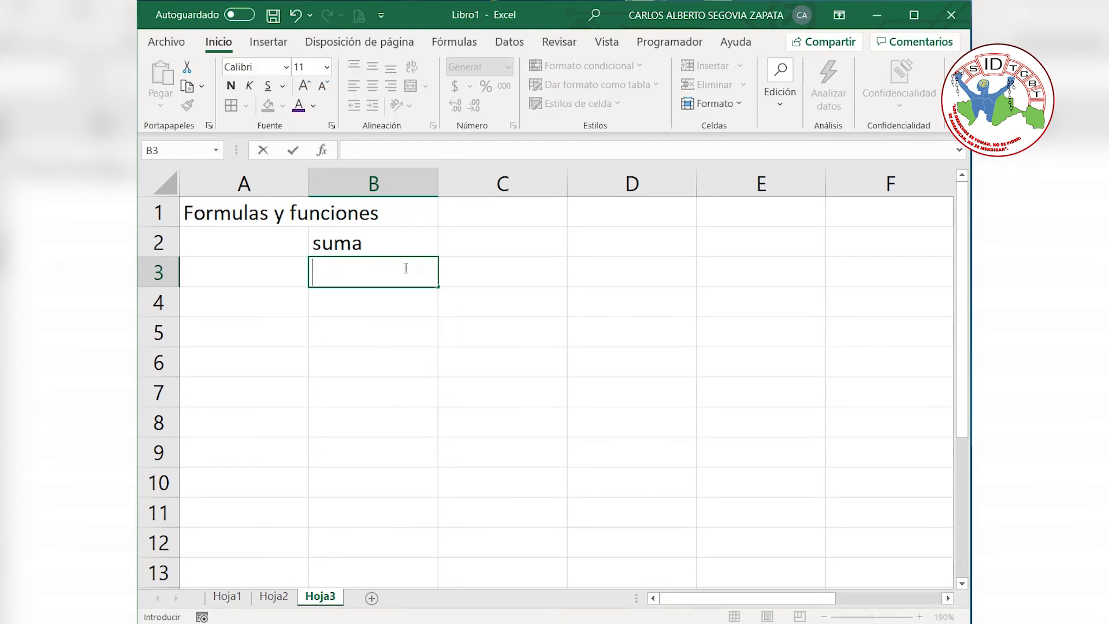
pyautogui.click(393, 292)
# Step: Start inserting a function in B3 and choose SUMA from the recently used functions
pyautogui.click(369, 272)
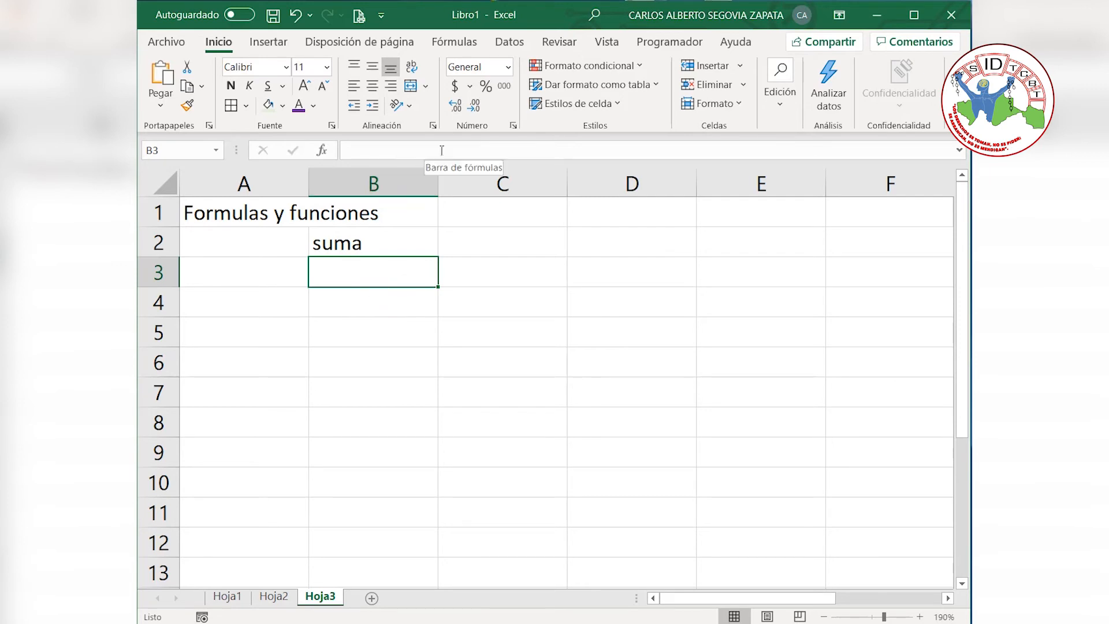
pyautogui.click(323, 151)
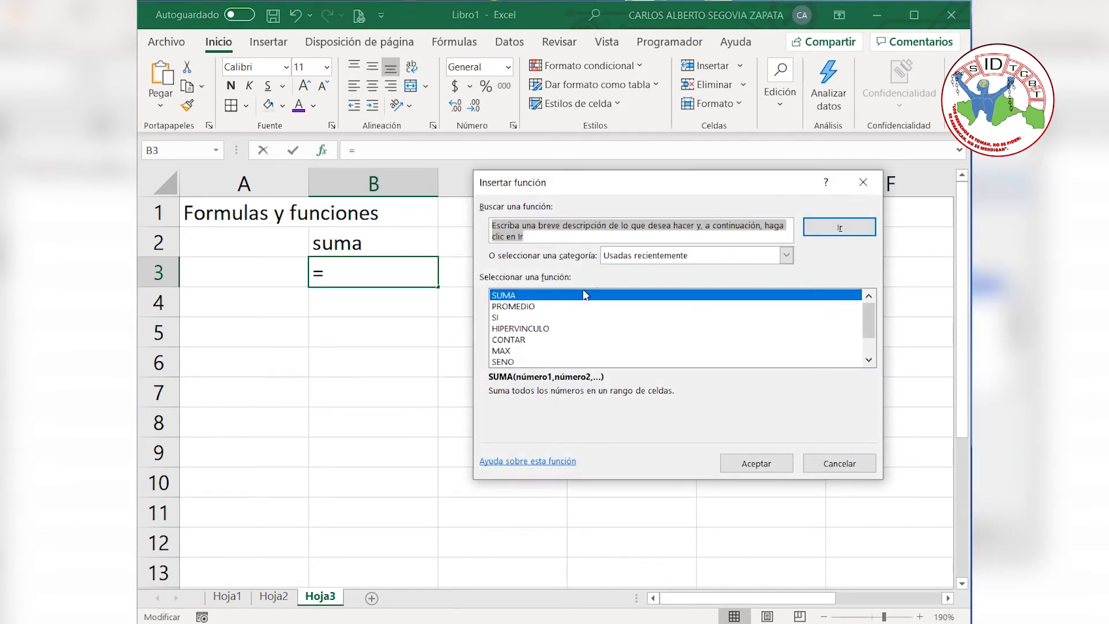
pyautogui.click(517, 306)
pyautogui.click(527, 299)
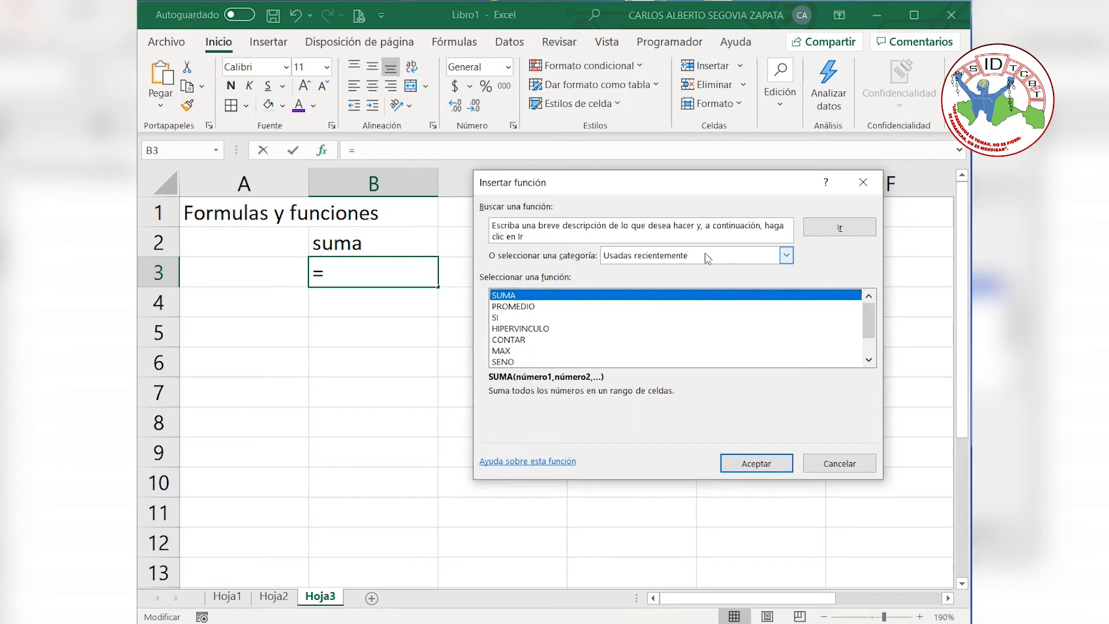
# Step: Look through the available function categories, keeping Usadas recientemente as the category
pyautogui.click(786, 256)
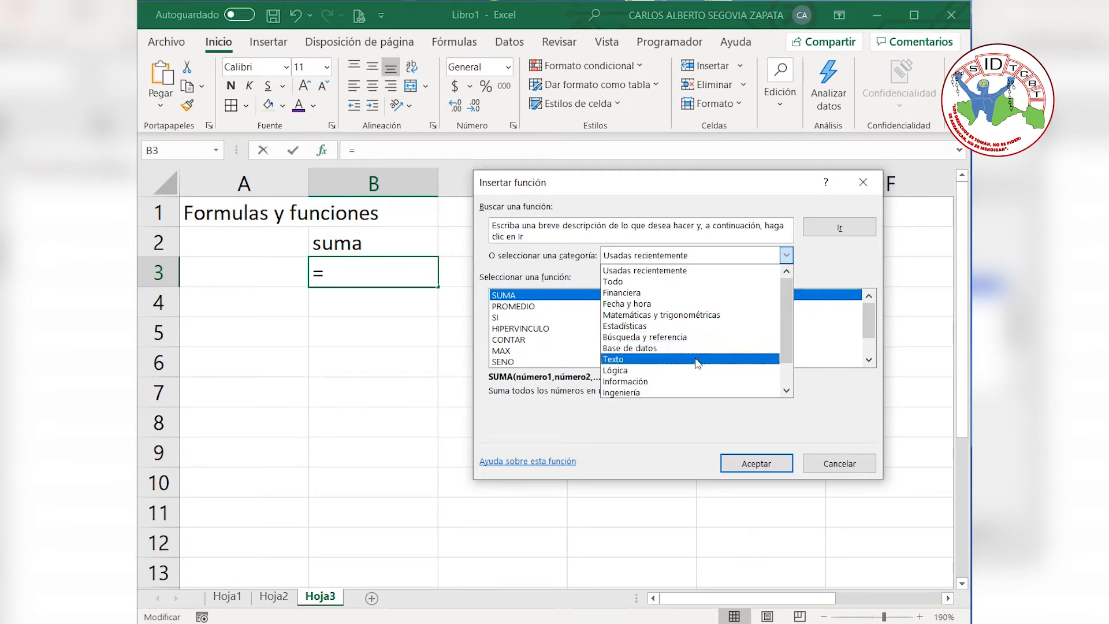
pyautogui.scroll(-1, 790, 359)
pyautogui.scroll(1, 785, 370)
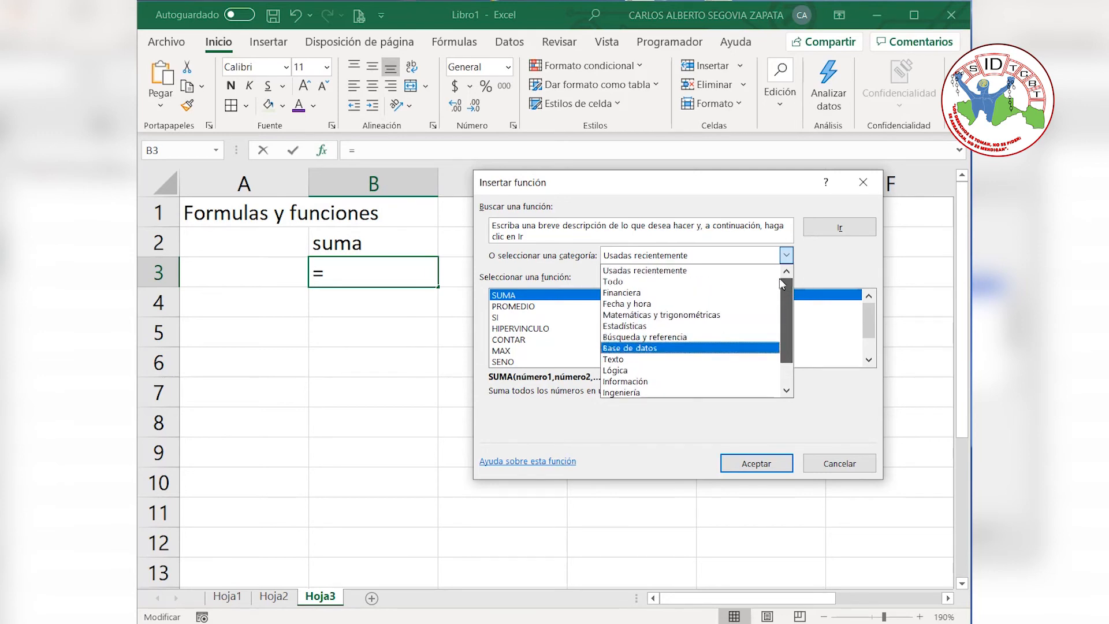
pyautogui.click(787, 256)
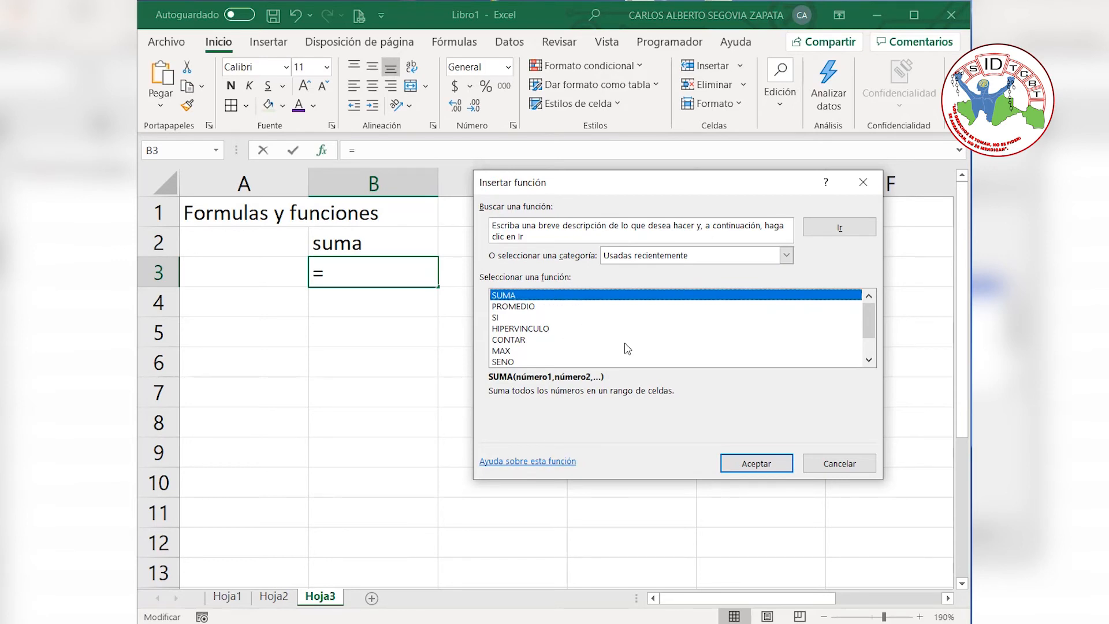
# Step: View the description of HIPERVINCULO, reselect SUMA and open the online help for that function
pyautogui.click(520, 328)
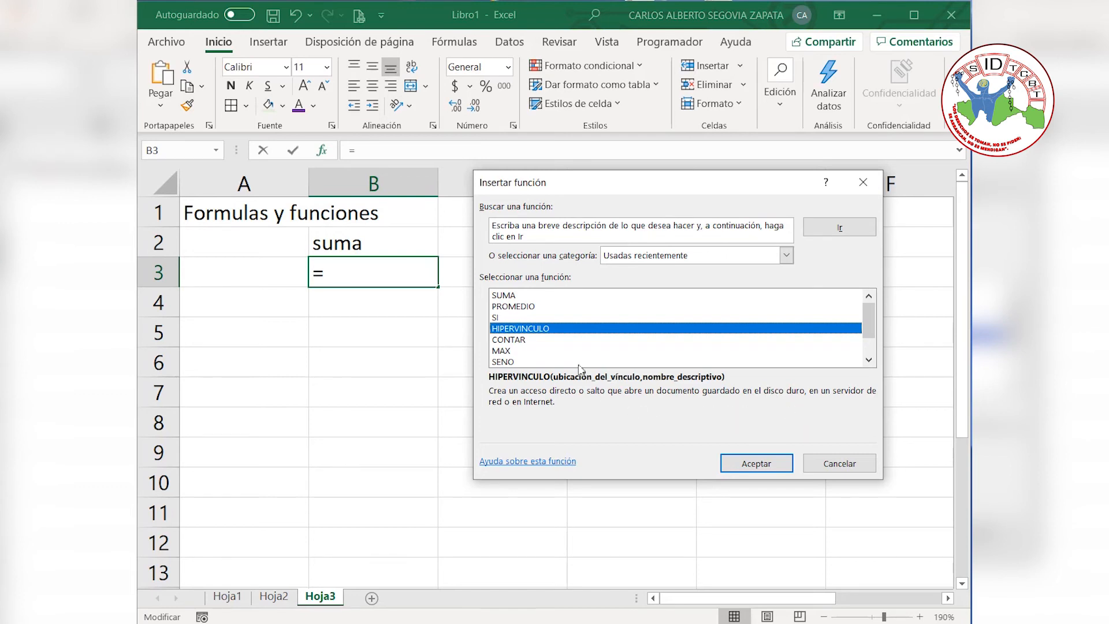
pyautogui.click(514, 296)
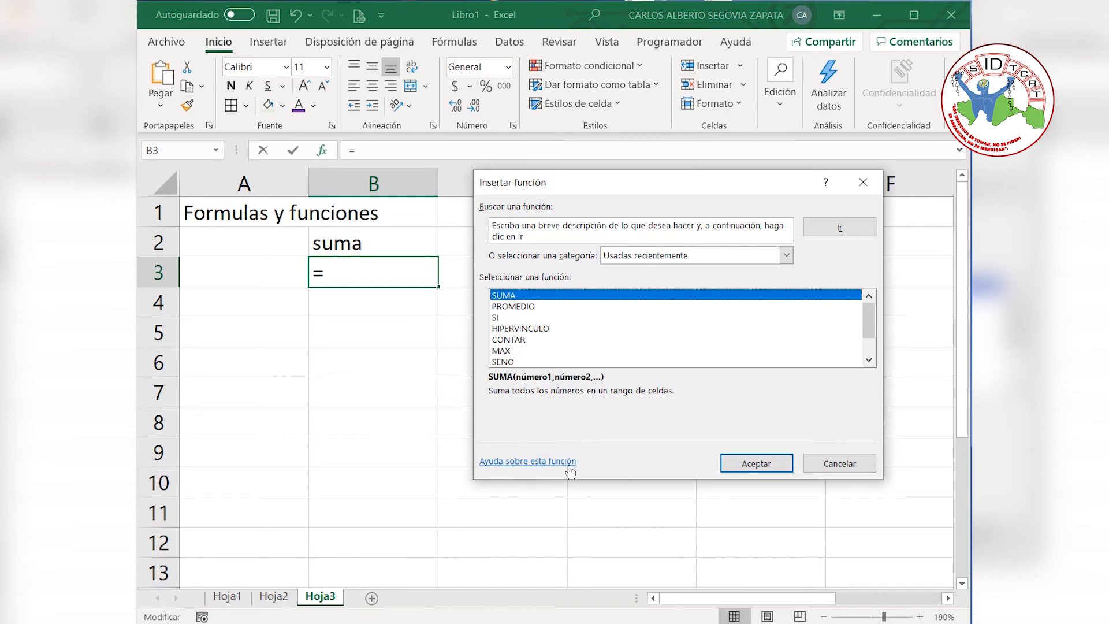
pyautogui.click(539, 462)
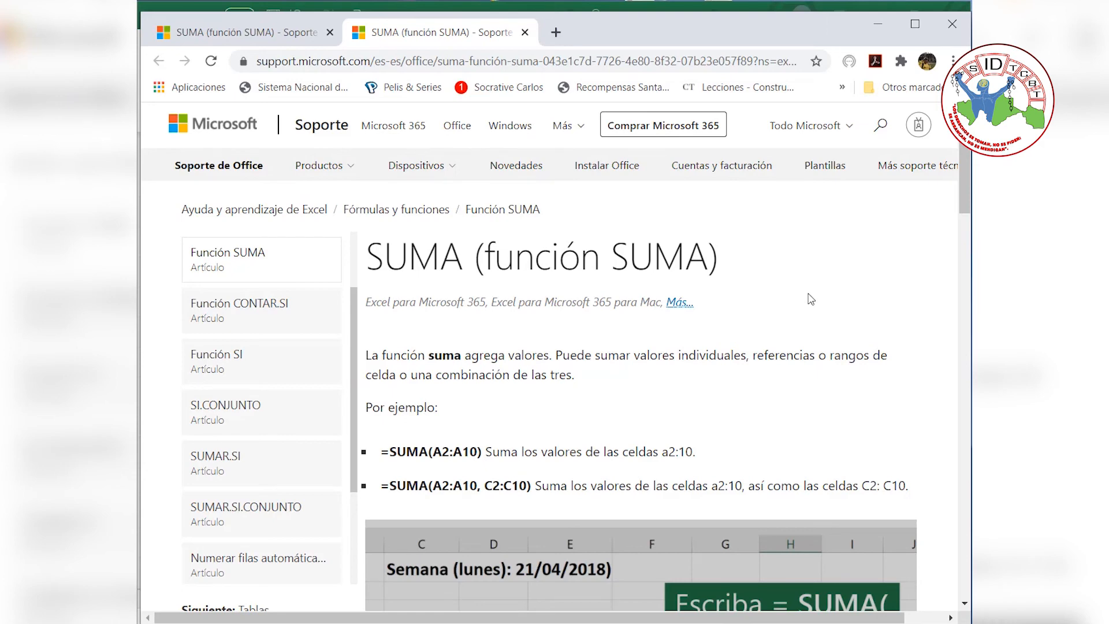
# Step: Read the introduction and the example formulas in the SUMA help article
pyautogui.scroll(-1, 714, 319)
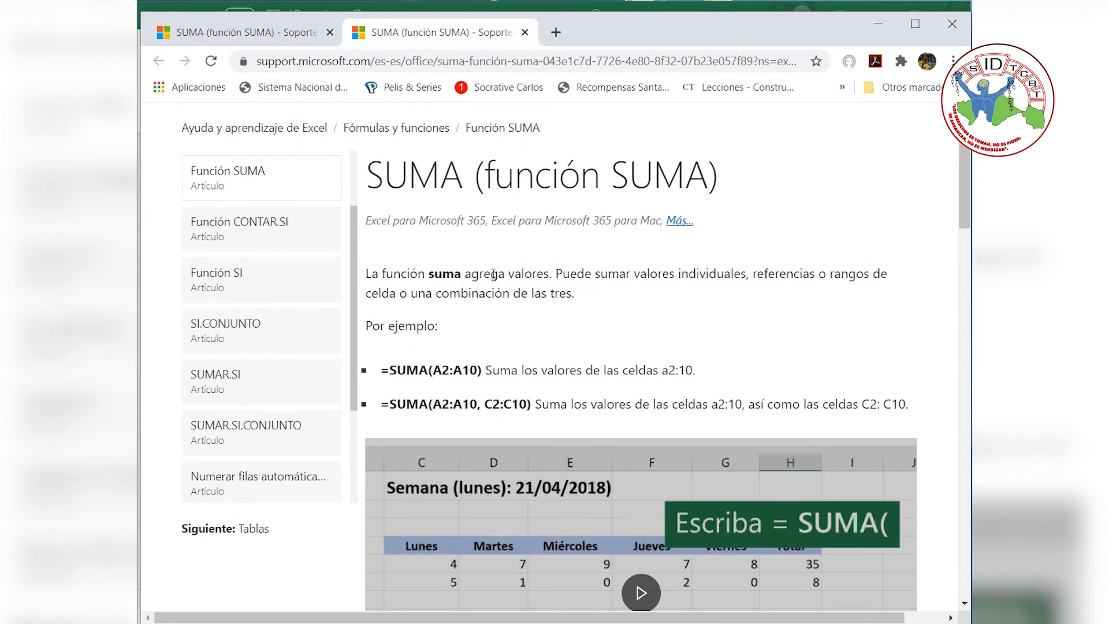
pyautogui.moveTo(514, 273); pyautogui.dragTo(601, 317)
pyautogui.click(570, 346)
pyautogui.scroll(-2, 573, 347)
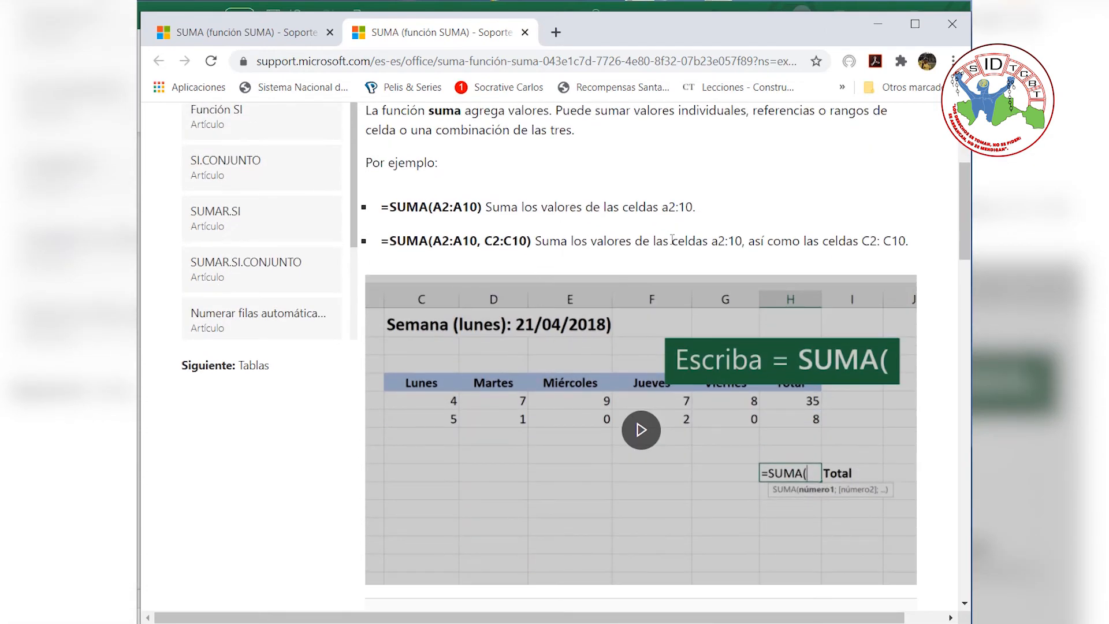
pyautogui.scroll(-2, 672, 240)
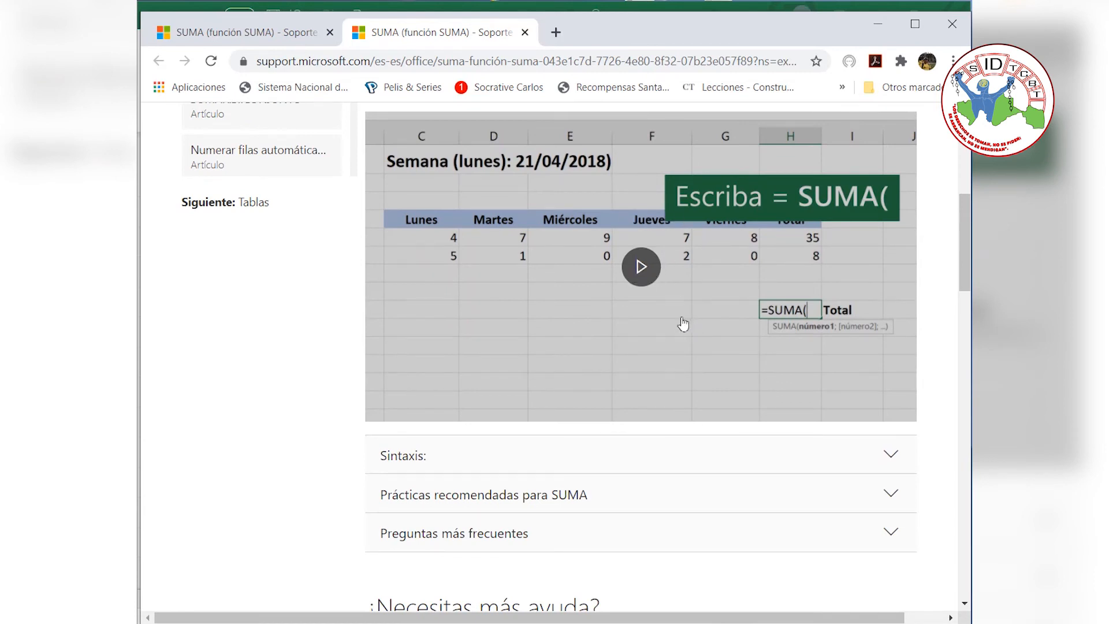
pyautogui.scroll(-1, 745, 354)
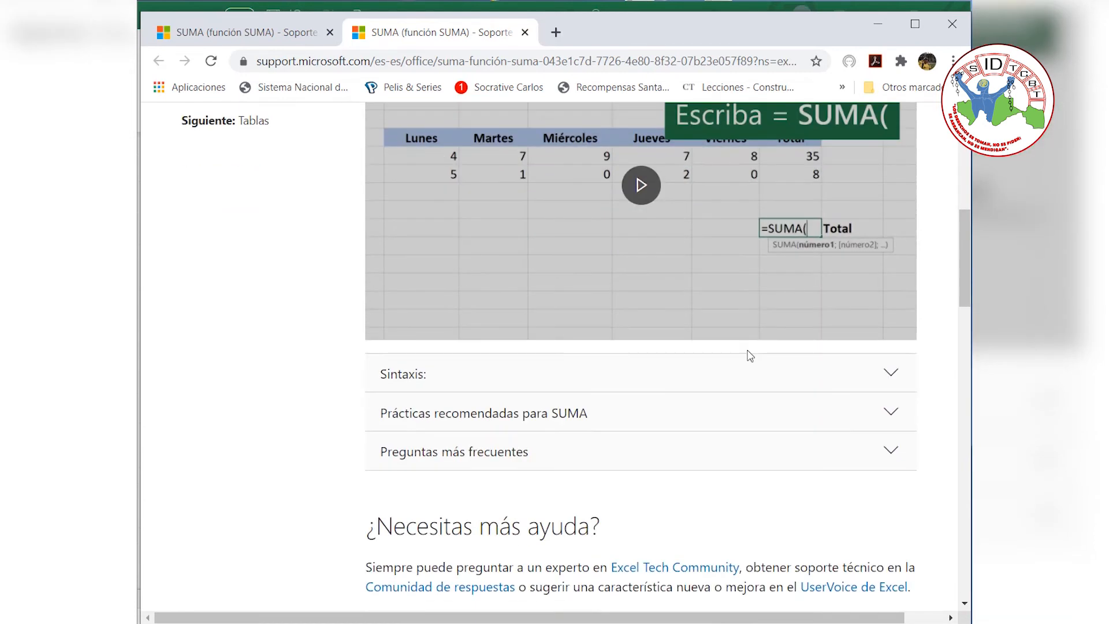
# Step: Expand the Sintaxis section of the SUMA article and read the argument descriptions
pyautogui.click(797, 376)
pyautogui.scroll(-1, 693, 376)
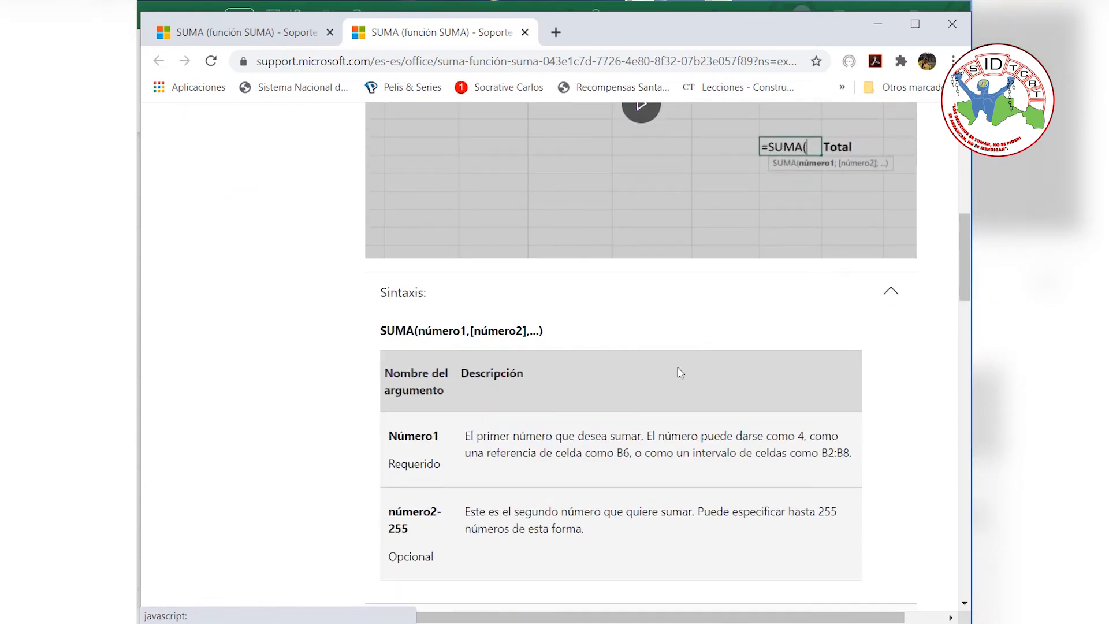
pyautogui.scroll(-2, 525, 325)
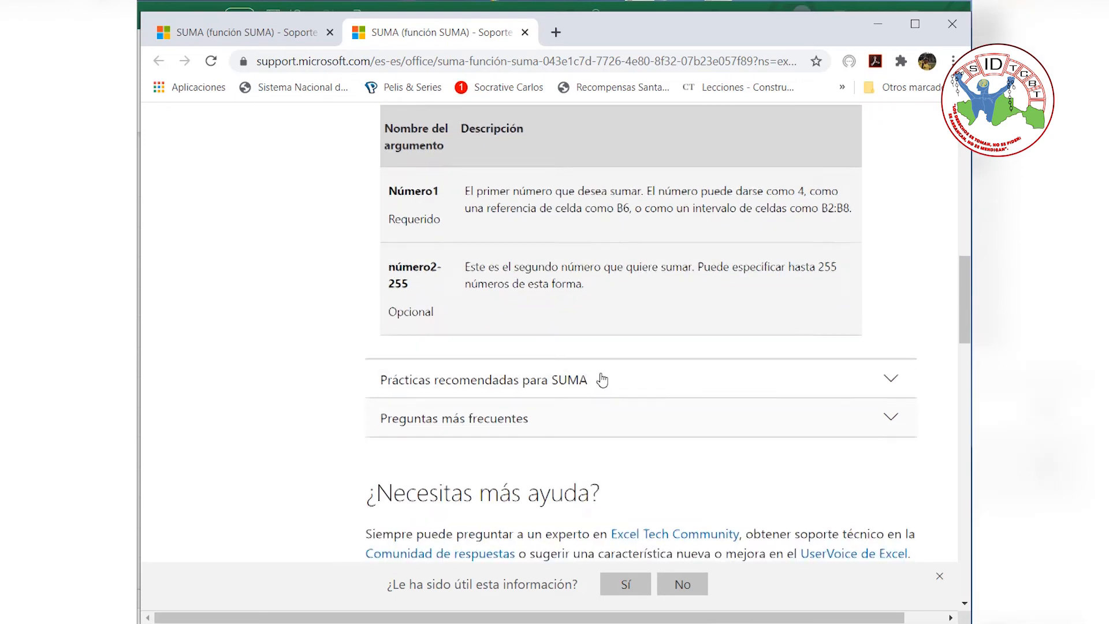
# Step: Expand the Prácticas recomendadas para SUMA section and read through its recommendations and error examples
pyautogui.scroll(-2, 600, 378)
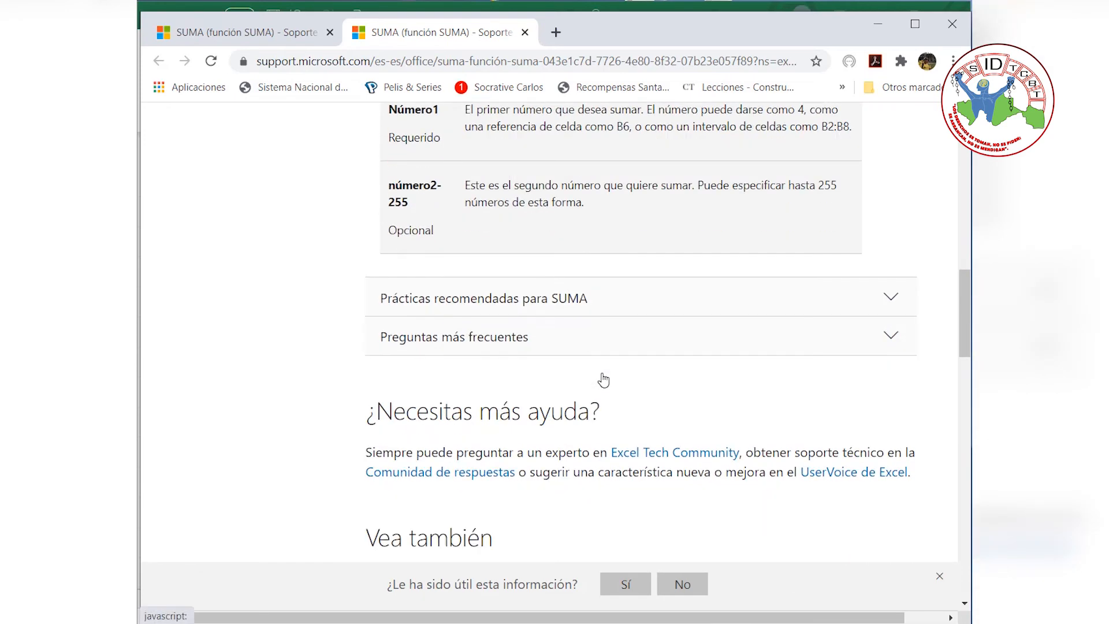
pyautogui.click(640, 312)
pyautogui.scroll(-3, 685, 344)
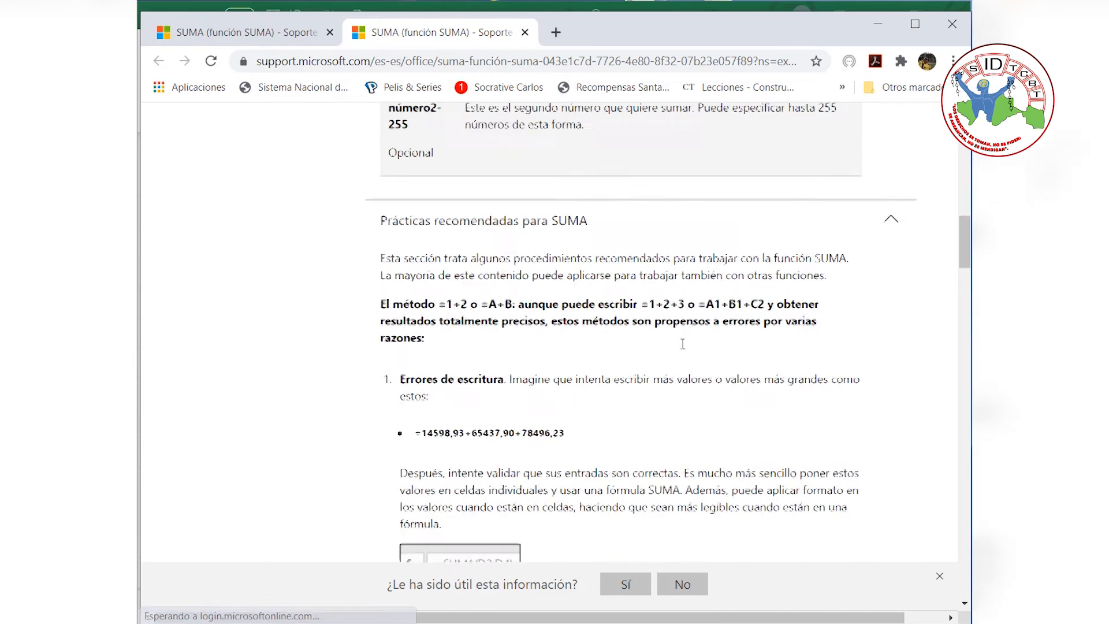
pyautogui.scroll(-1, 687, 347)
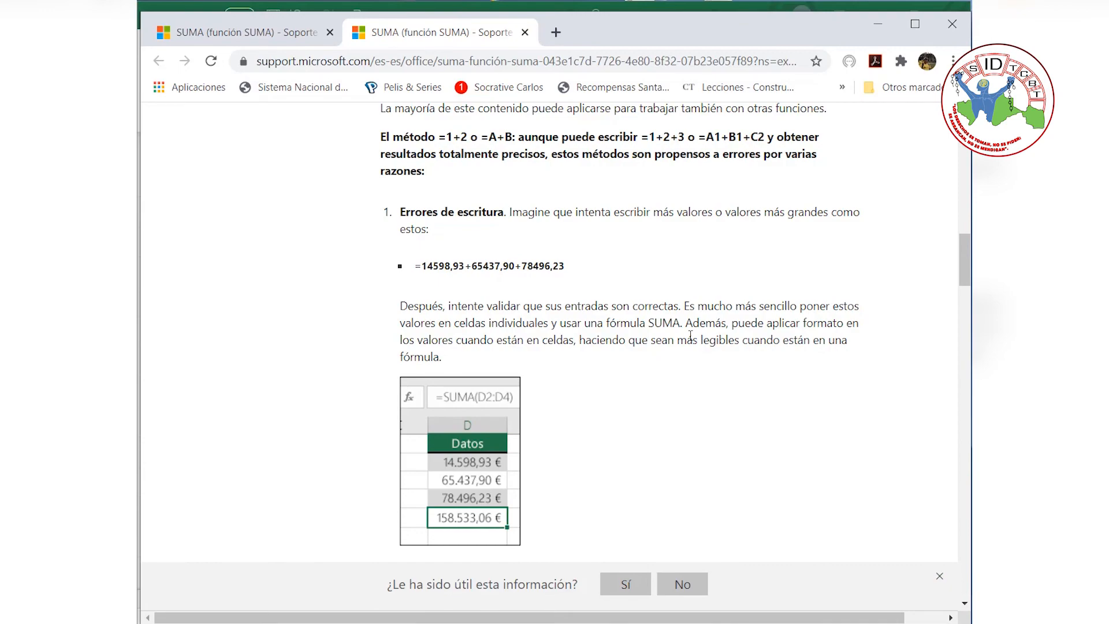
pyautogui.scroll(-12, 690, 335)
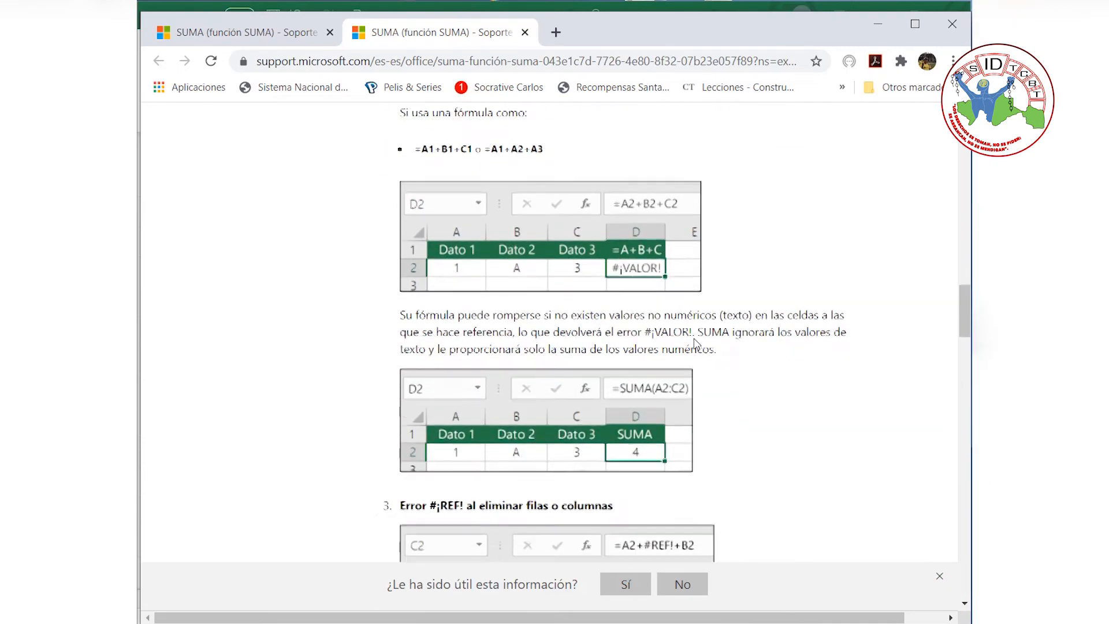
# Step: Read the remaining recommendations and related links of the SUMA help article and return to its beginning
pyautogui.scroll(-8, 696, 343)
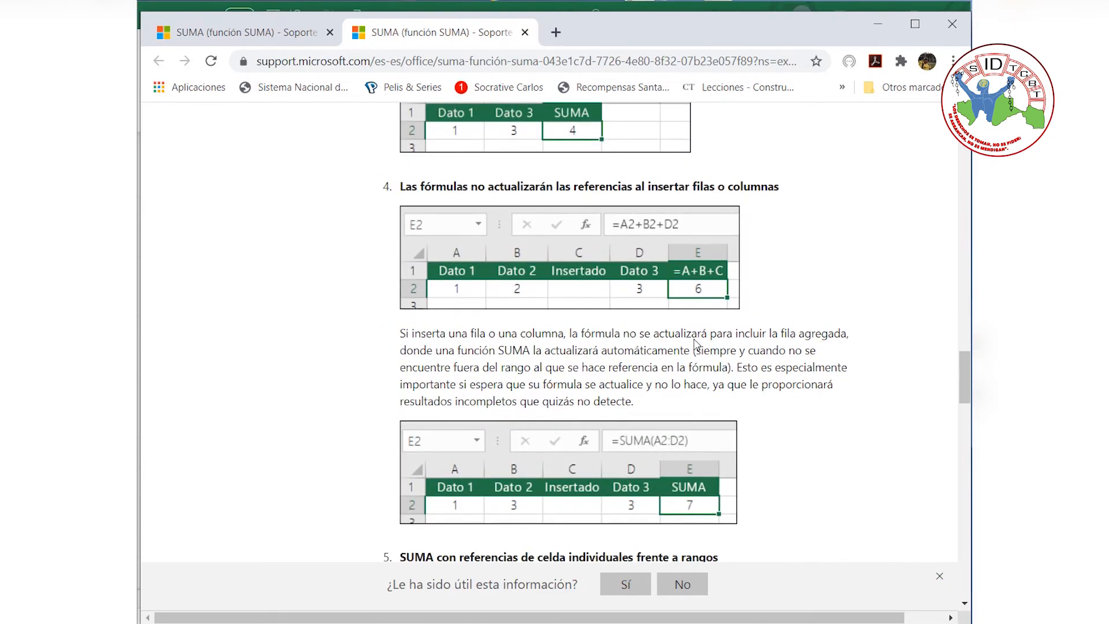
pyautogui.scroll(-8, 694, 339)
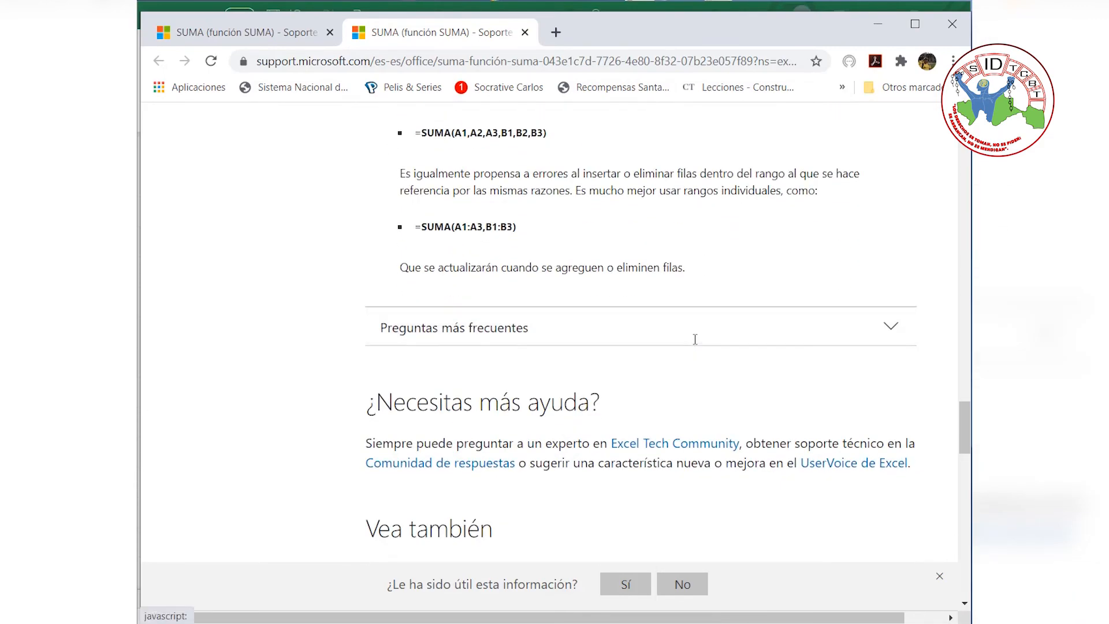
pyautogui.scroll(-2, 696, 345)
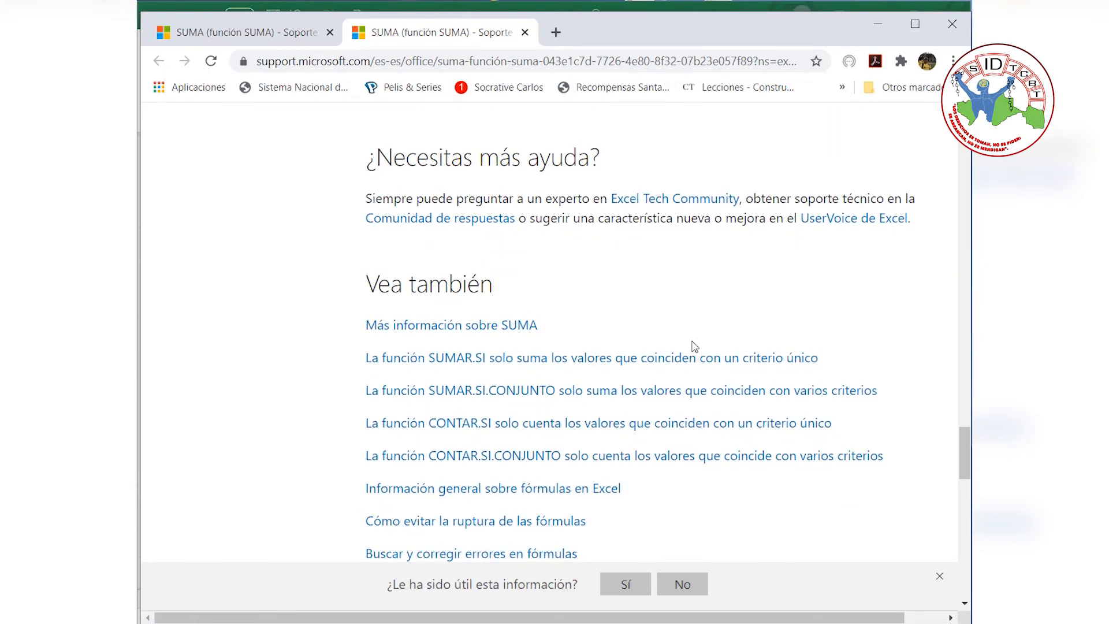
pyautogui.scroll(-8, 695, 345)
pyautogui.scroll(10, 693, 348)
pyautogui.scroll(20, 693, 348)
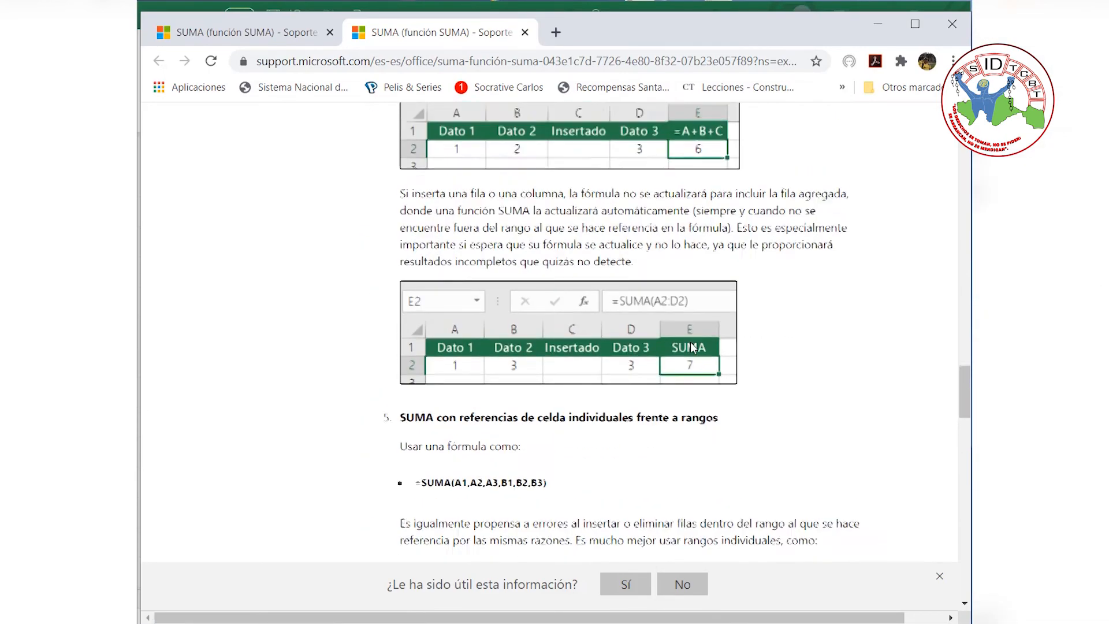
pyautogui.scroll(2, 691, 349)
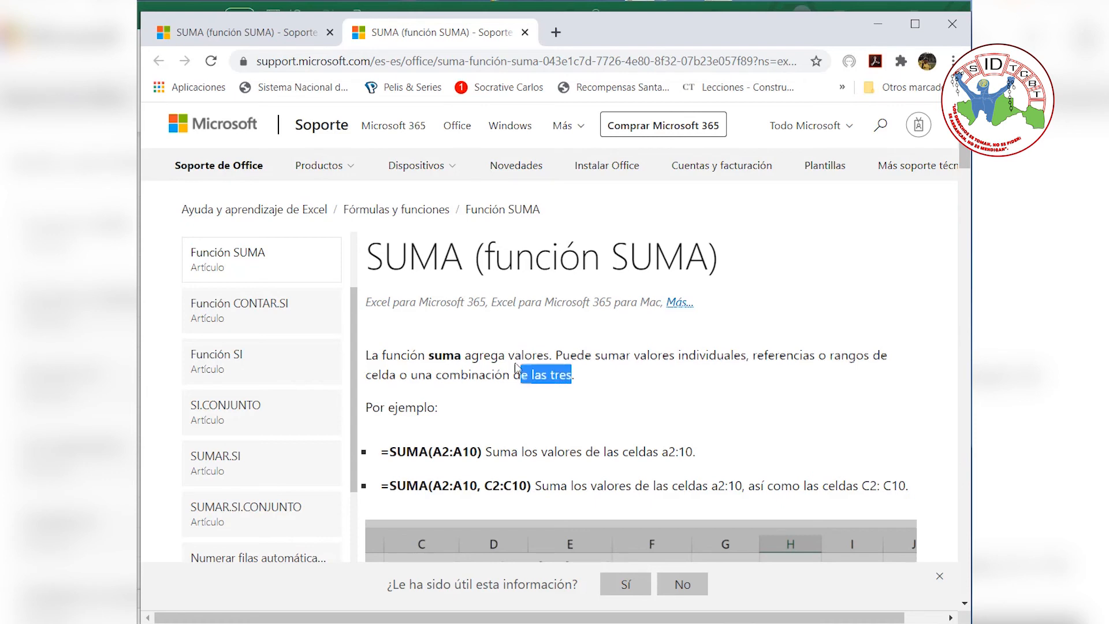
# Step: Highlight the introductory description of the SUMA function while reading it, and clear the highlight
pyautogui.moveTo(516, 369); pyautogui.dragTo(446, 354)
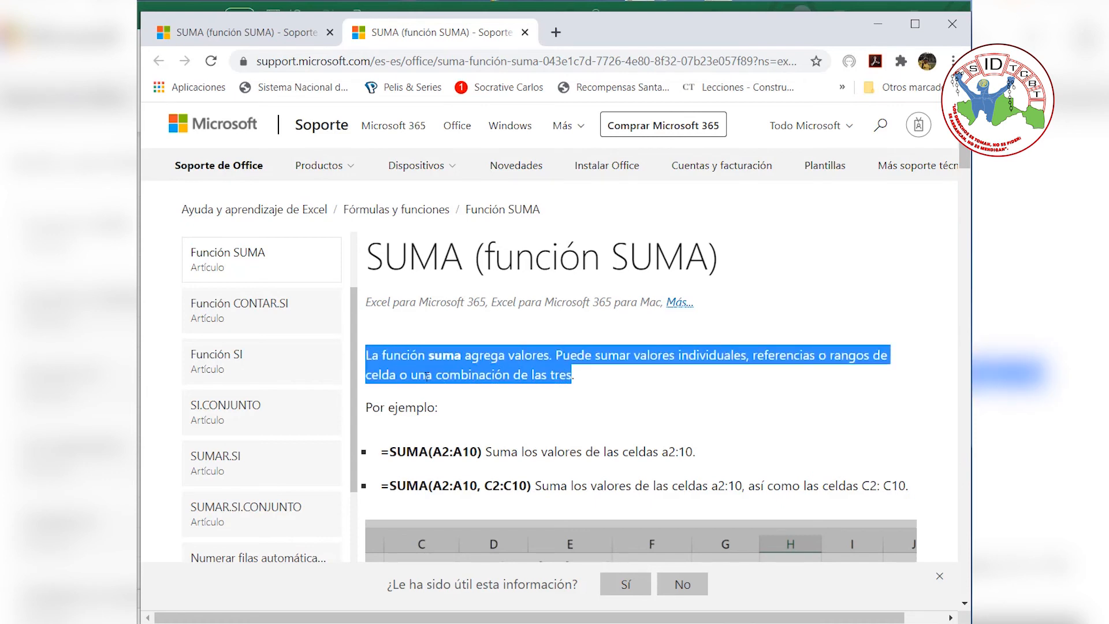
pyautogui.click(615, 382)
pyautogui.moveTo(578, 381); pyautogui.dragTo(367, 362)
pyautogui.click(615, 383)
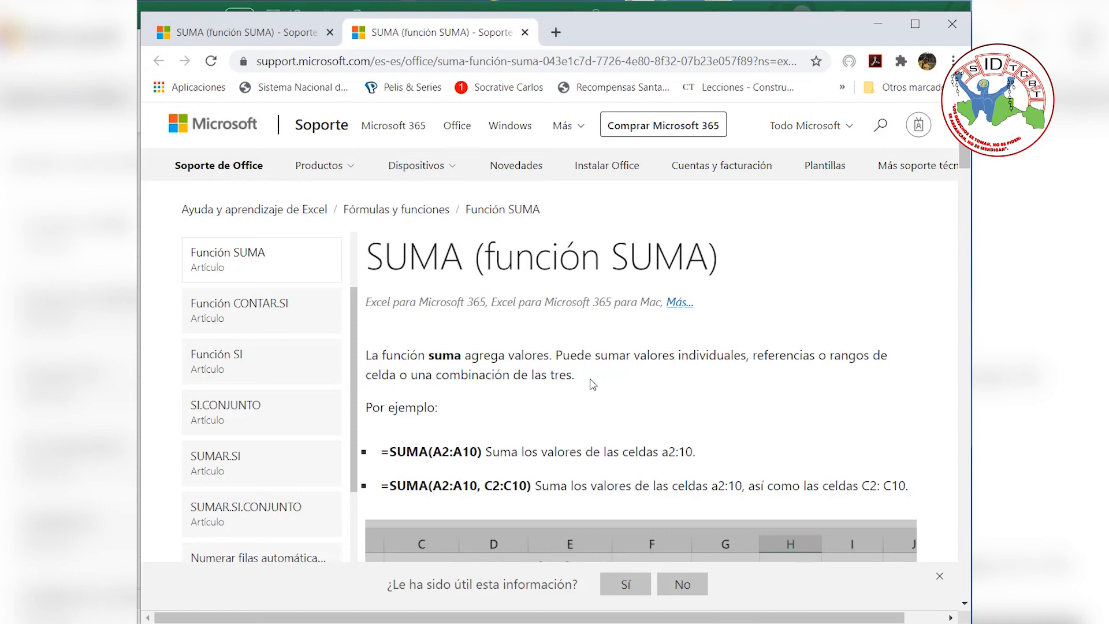
# Step: Switch back to Excel and insert SUMA in cell B3 with the arguments 10, A3 and A5:A9
pyautogui.click(877, 24)
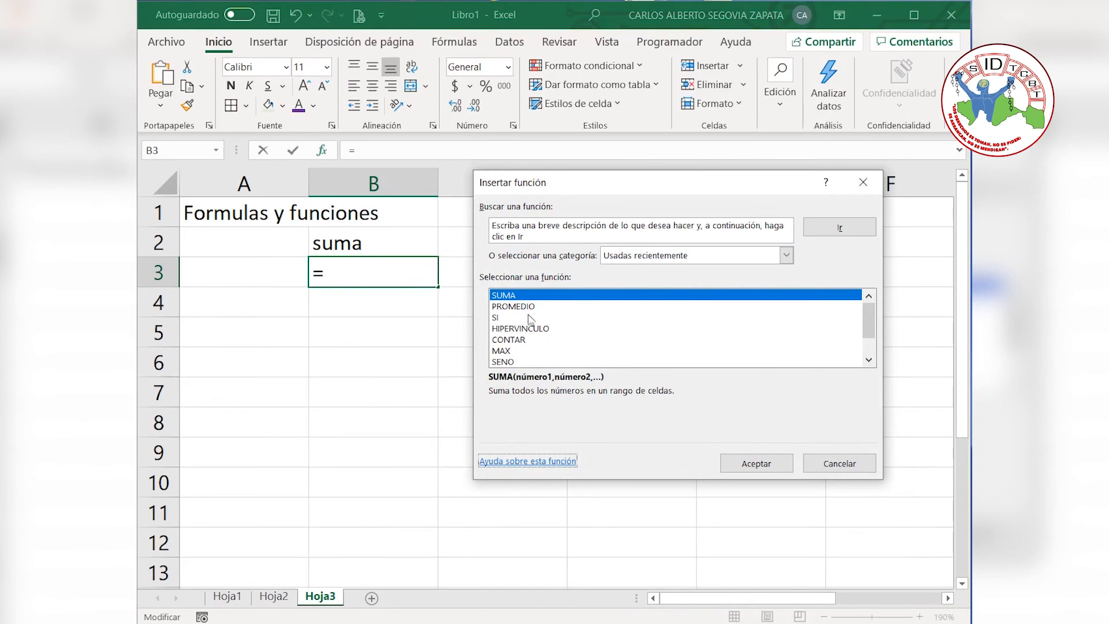
pyautogui.click(757, 465)
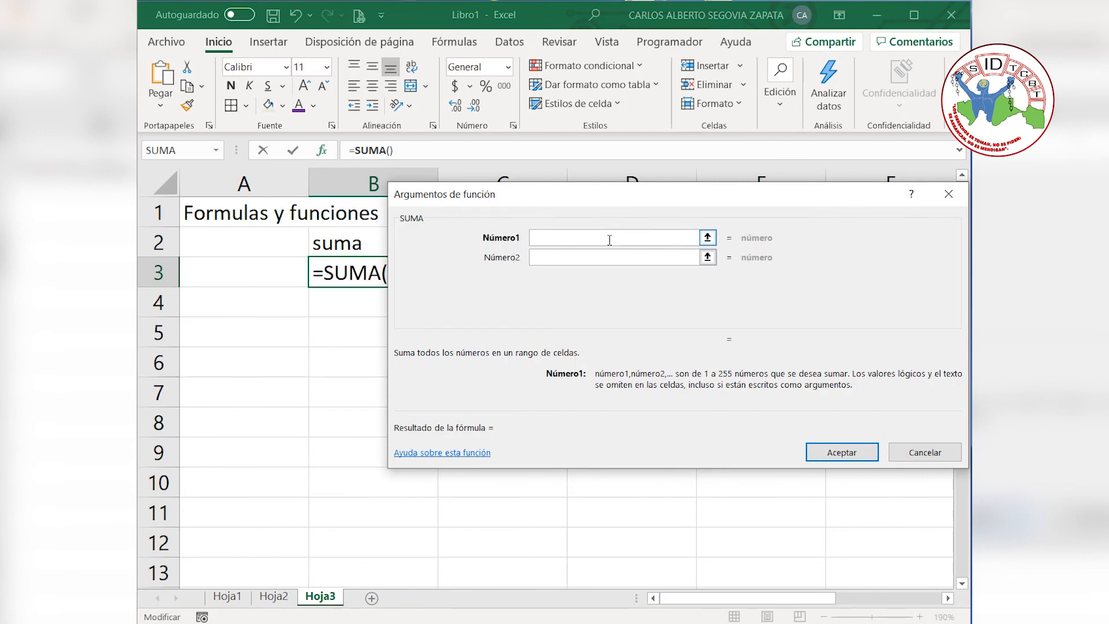
pyautogui.write('10')
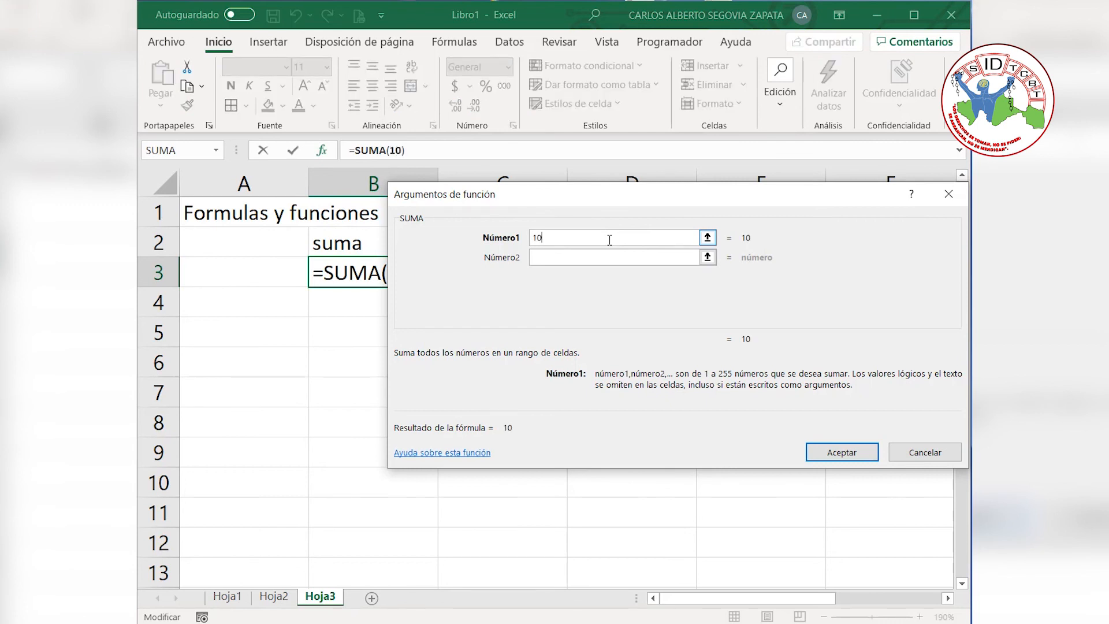
pyautogui.click(613, 260)
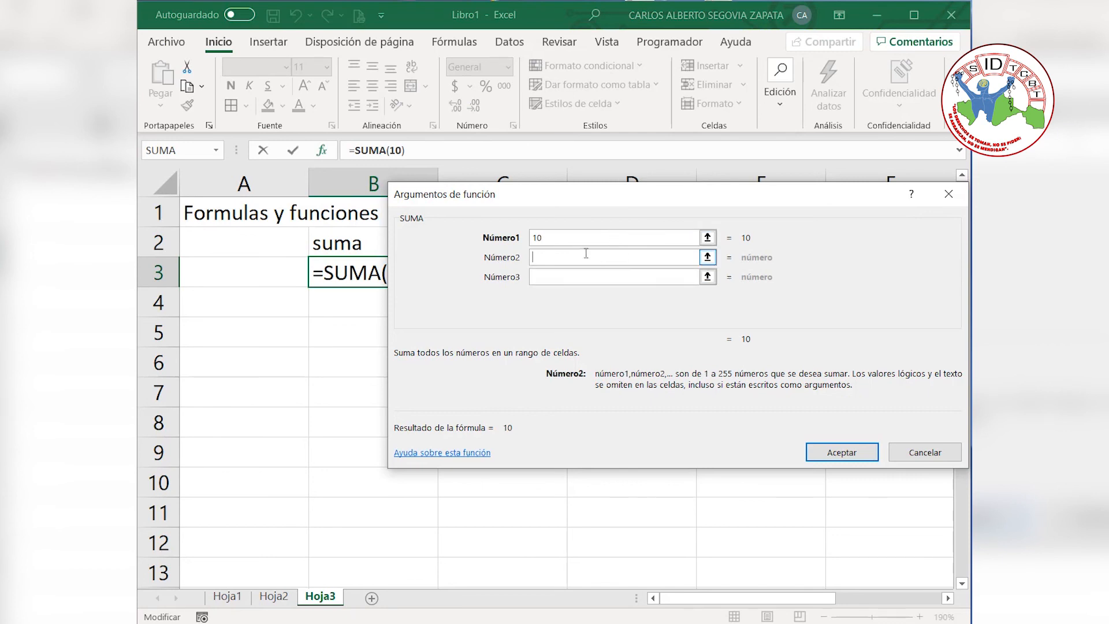
pyautogui.click(237, 274)
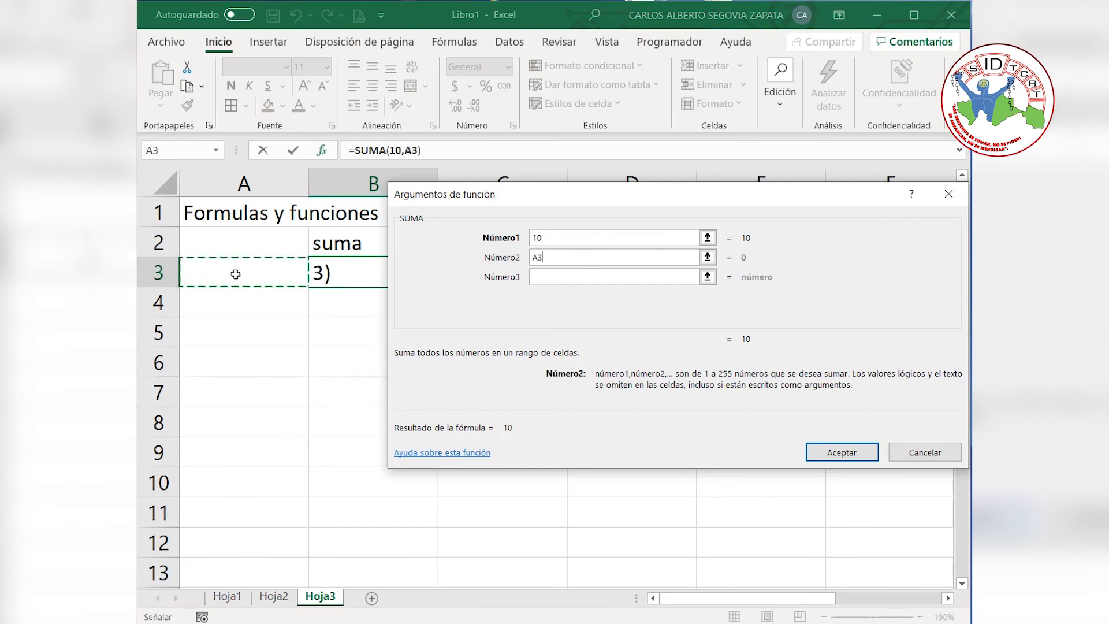
pyautogui.click(570, 277)
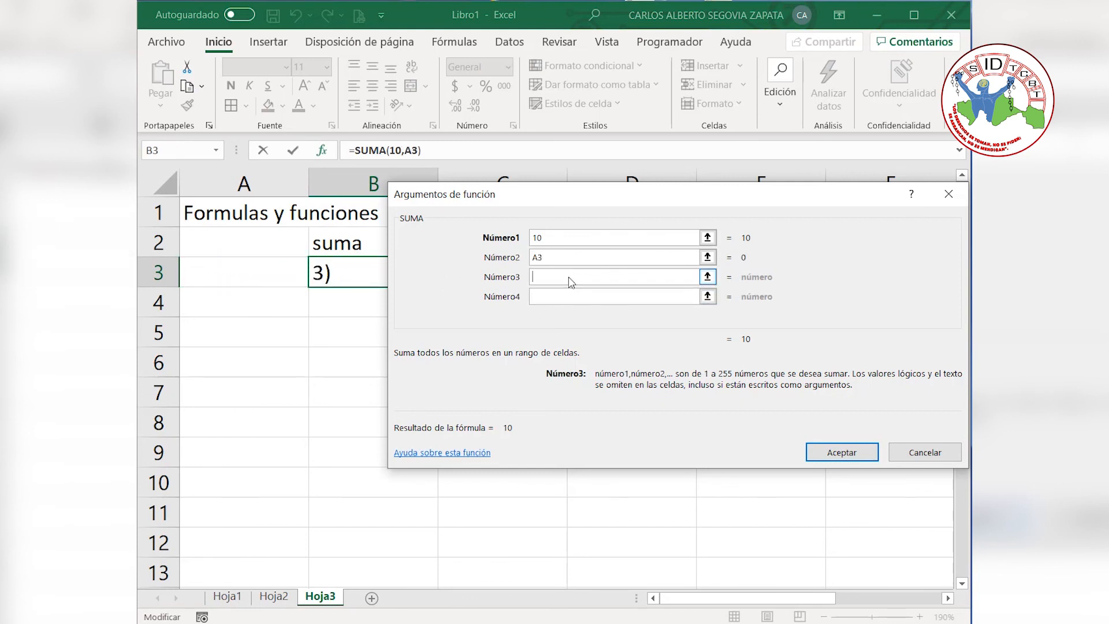
pyautogui.moveTo(242, 333); pyautogui.dragTo(244, 456)
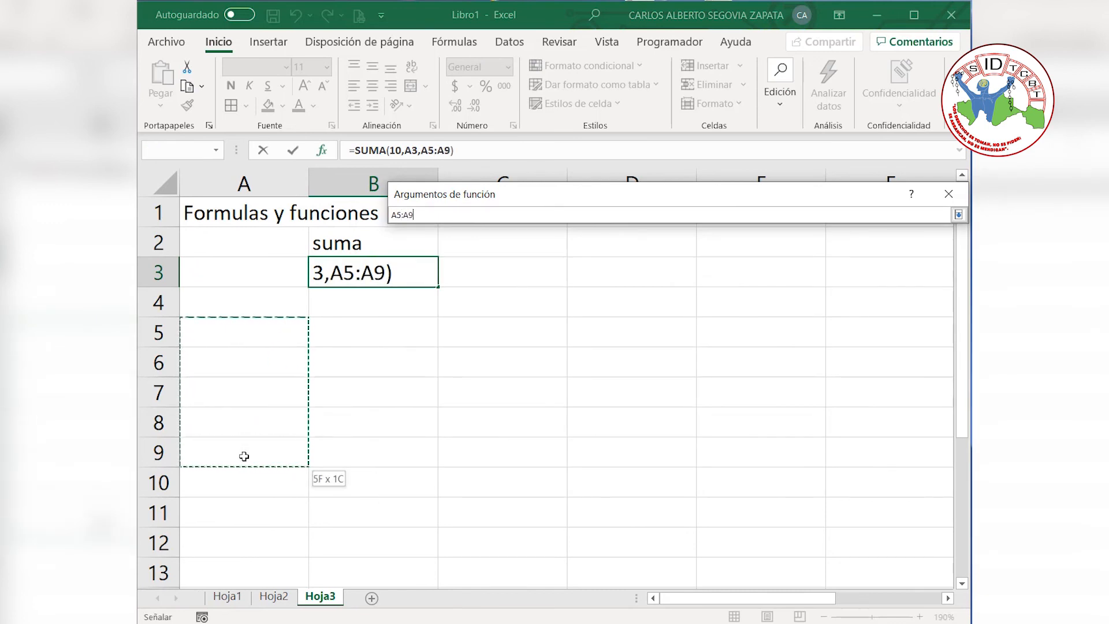
pyautogui.moveTo(243, 456); pyautogui.dragTo(243, 455)
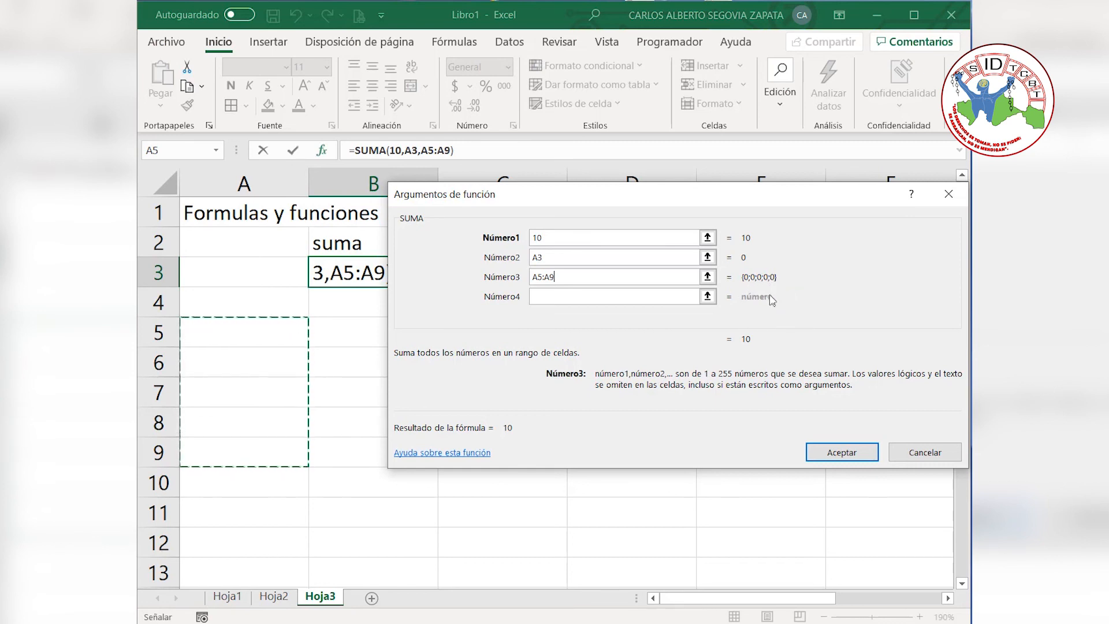
pyautogui.click(857, 455)
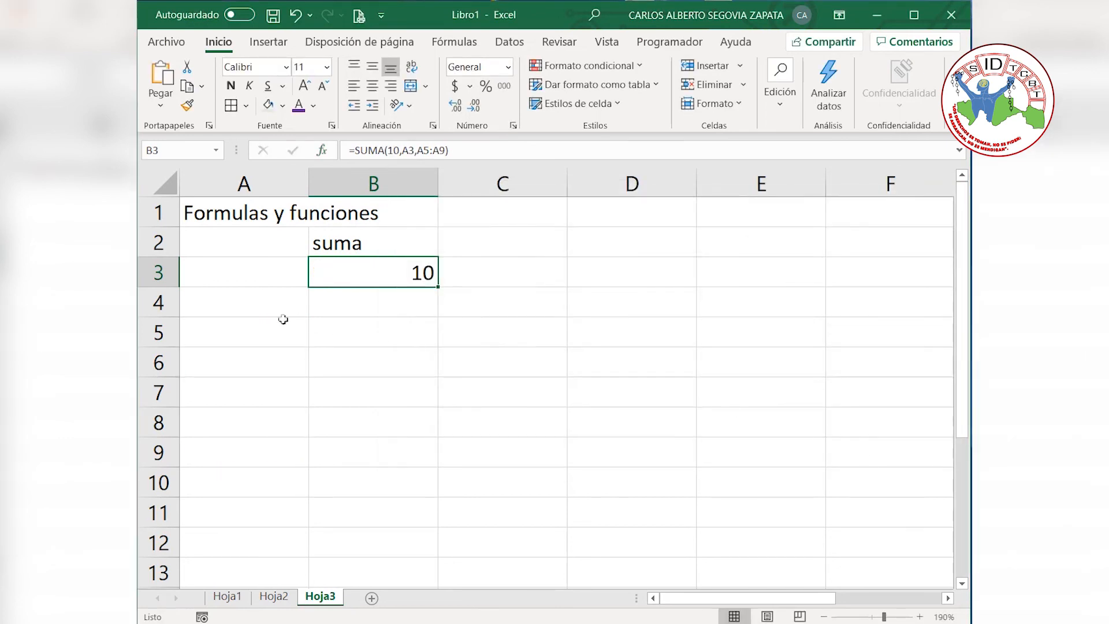
# Step: Examine the arguments and referenced cells of the SUMA formula in B3, leaving the formula as it is
pyautogui.click(237, 304)
pyautogui.click(228, 280)
pyautogui.click(232, 303)
pyautogui.doubleClick(374, 273)
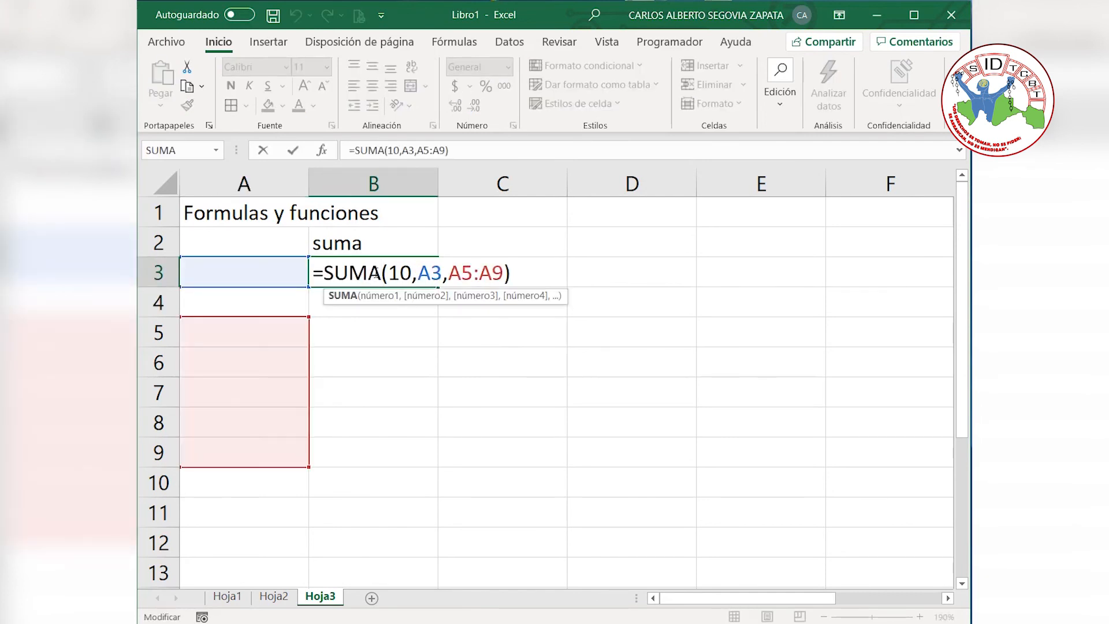
pyautogui.doubleClick(400, 273)
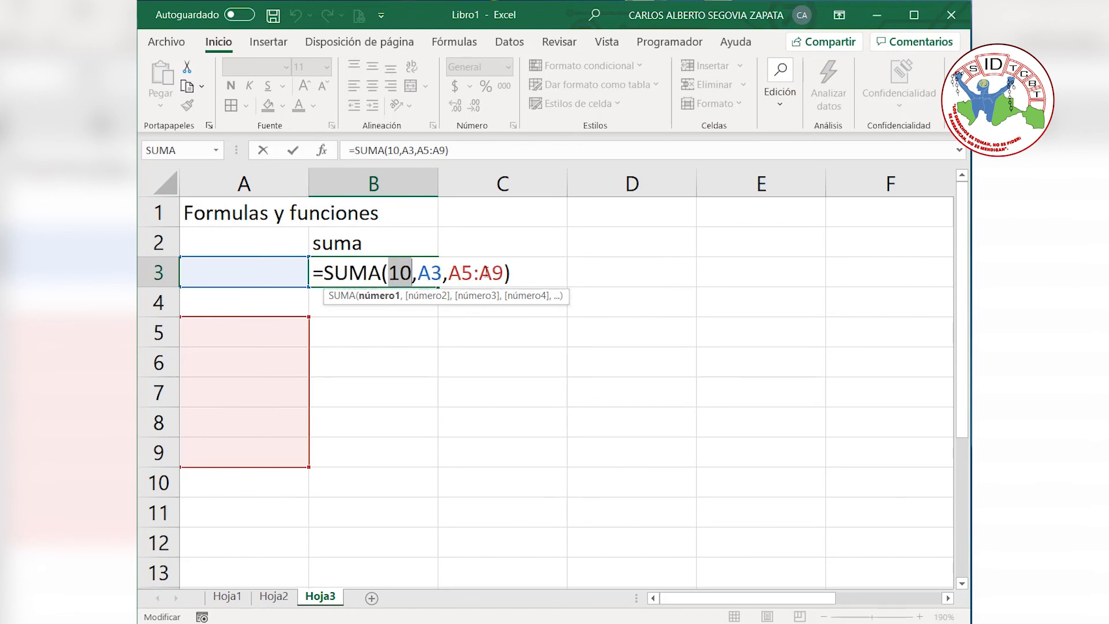
pyautogui.press('Return')
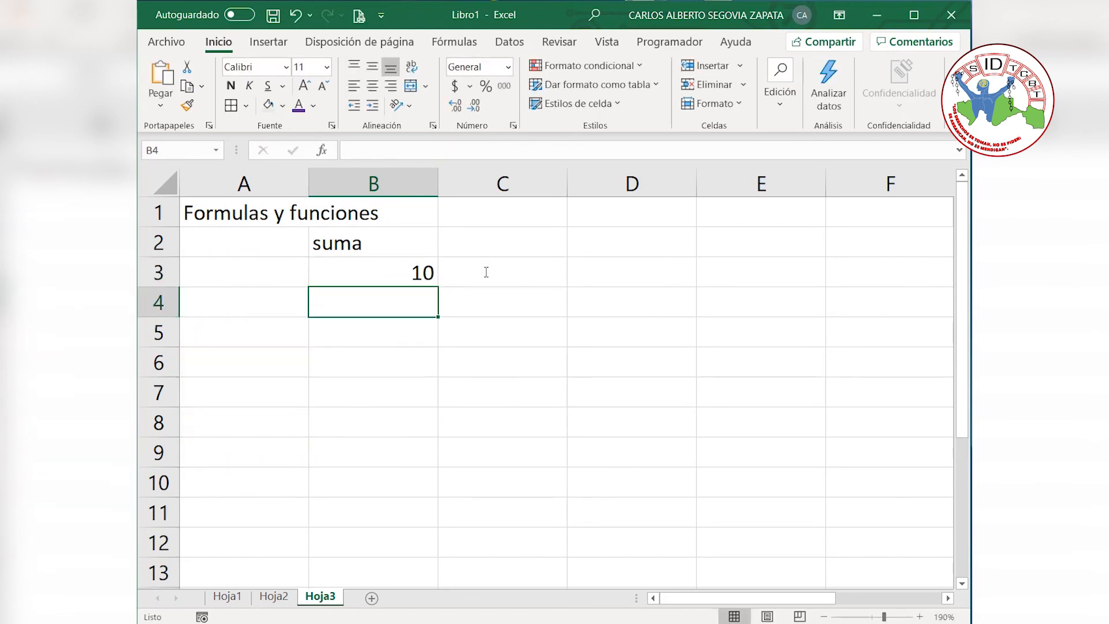
# Step: Enter 5 in cell A3 and 10 in both A5 and A6
pyautogui.click(266, 272)
pyautogui.write('5')
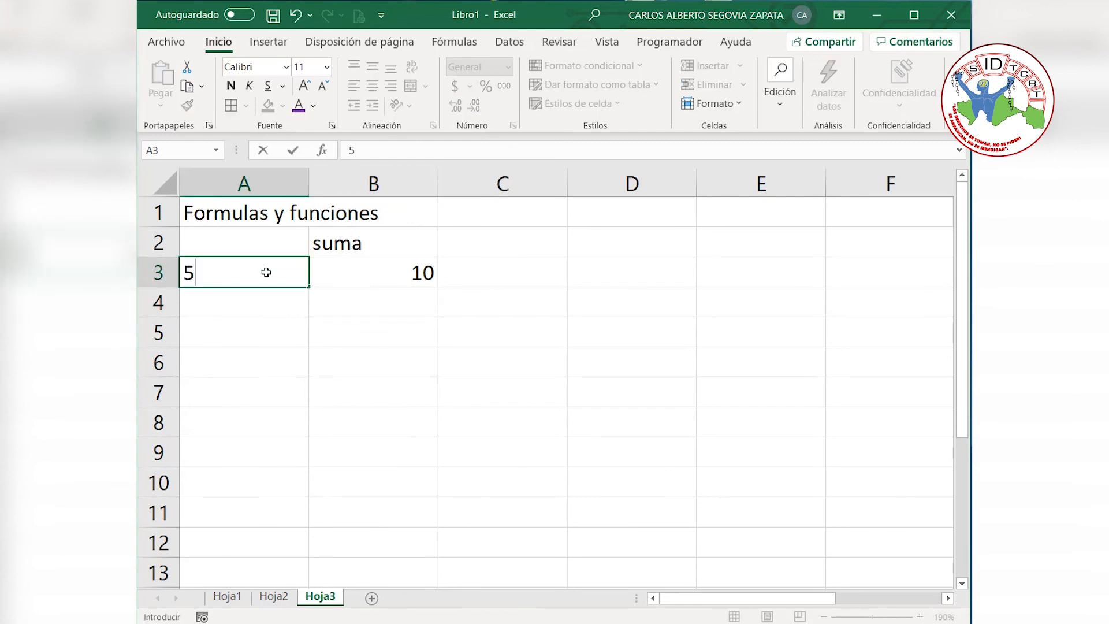
pyautogui.click(232, 333)
pyautogui.write('10')
pyautogui.press('Return')
pyautogui.write('1')
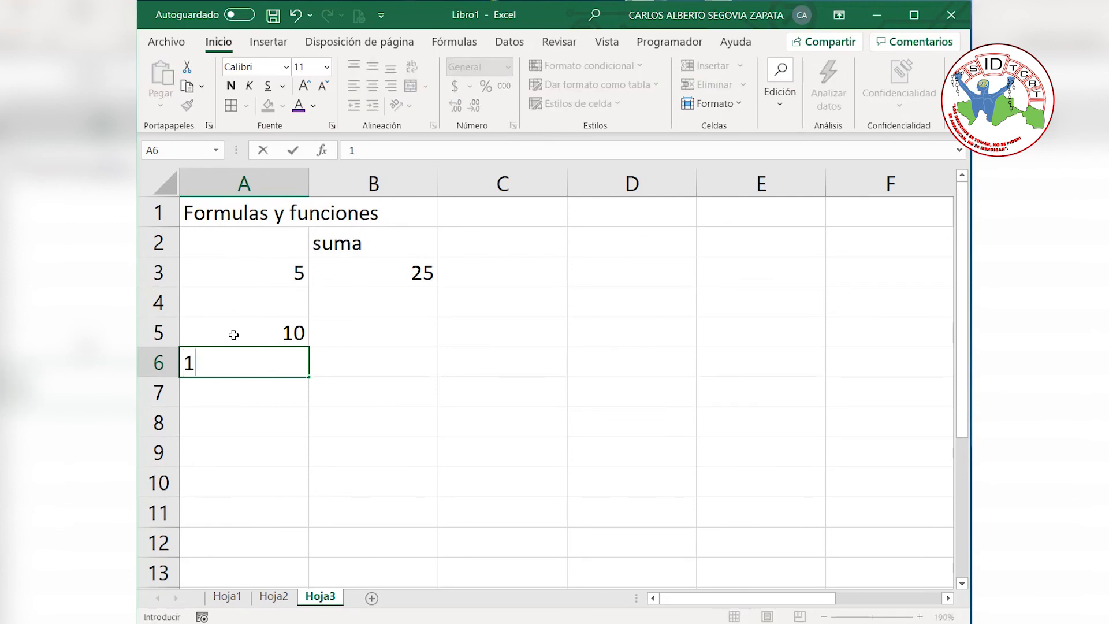
pyautogui.write('0')
pyautogui.press('Return')
# Step: Enter 25, 30 and 21 in cells A7 to A9 and select the SUMA formula in B3
pyautogui.write('25')
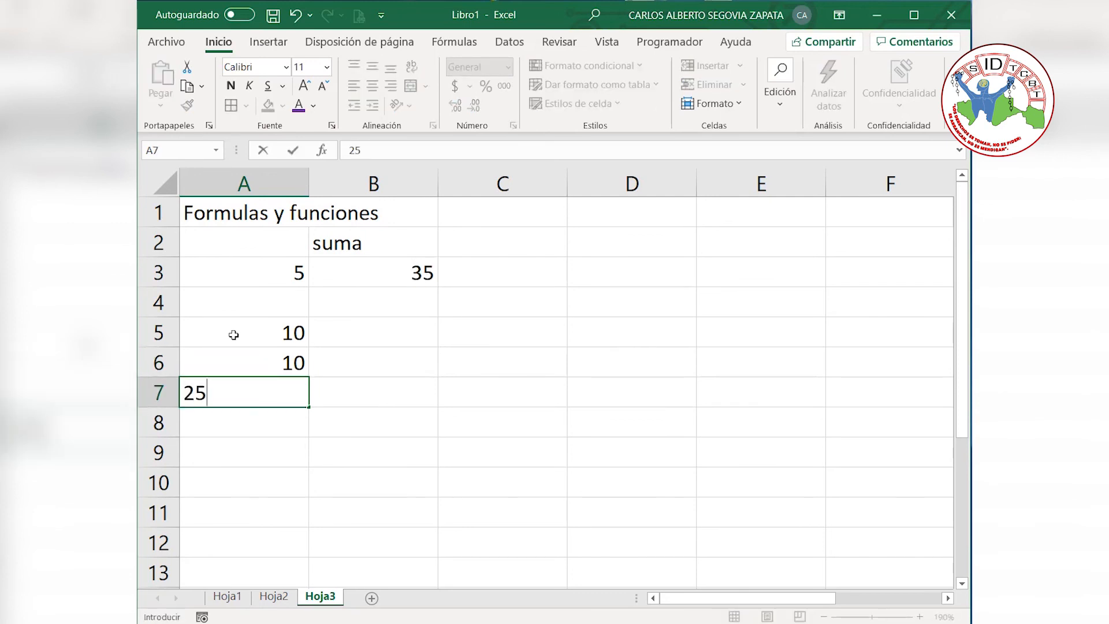
pyautogui.press('Return')
pyautogui.write('30')
pyautogui.press('Return')
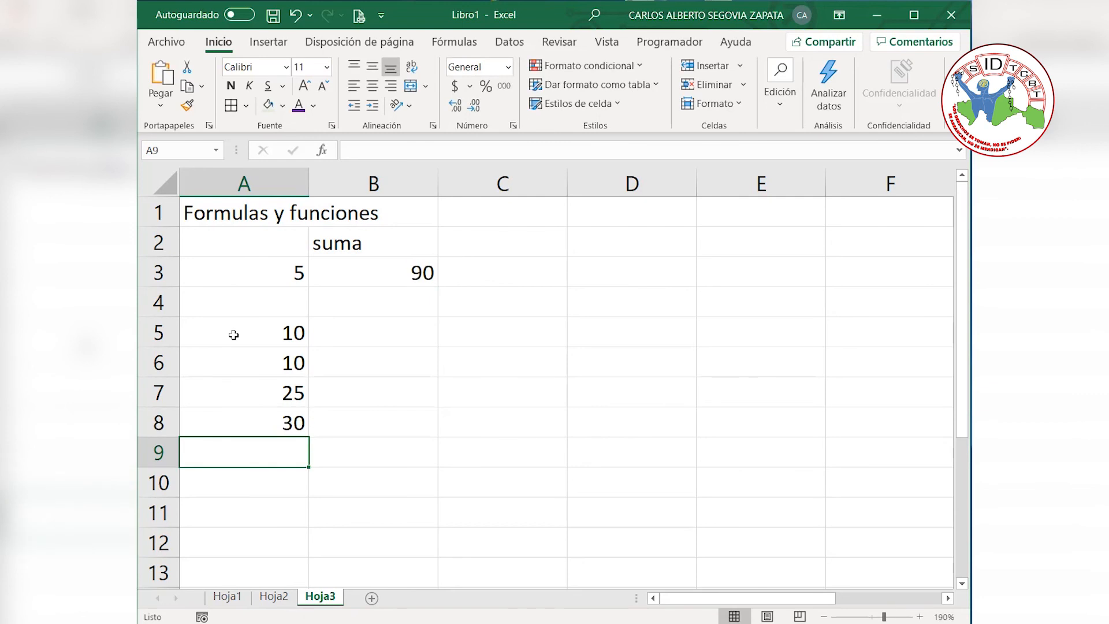
pyautogui.write('21')
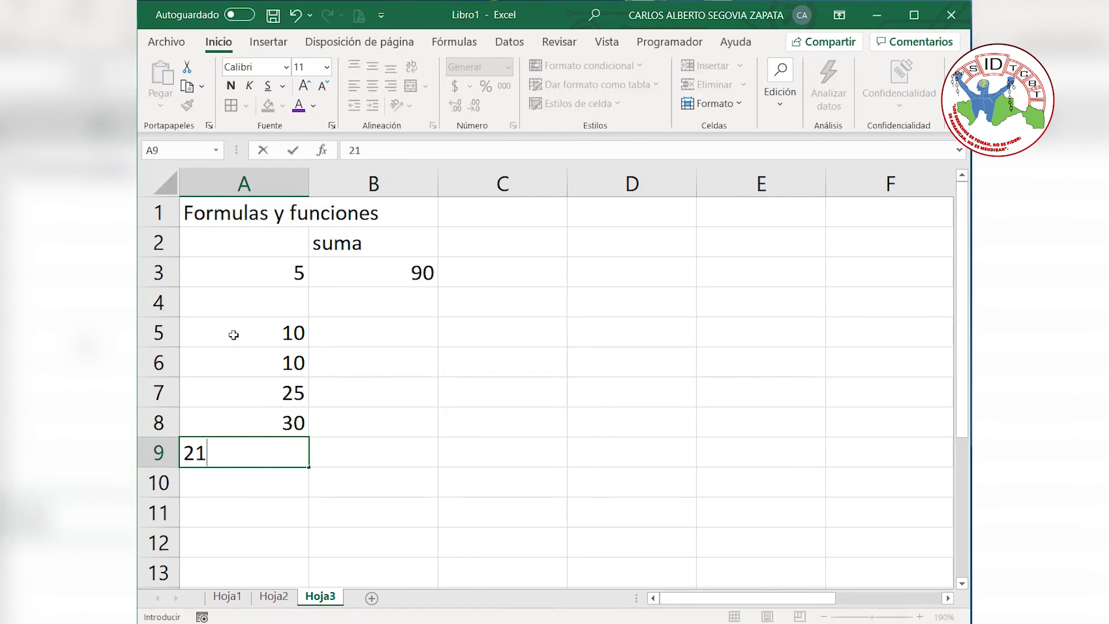
pyautogui.press('Return')
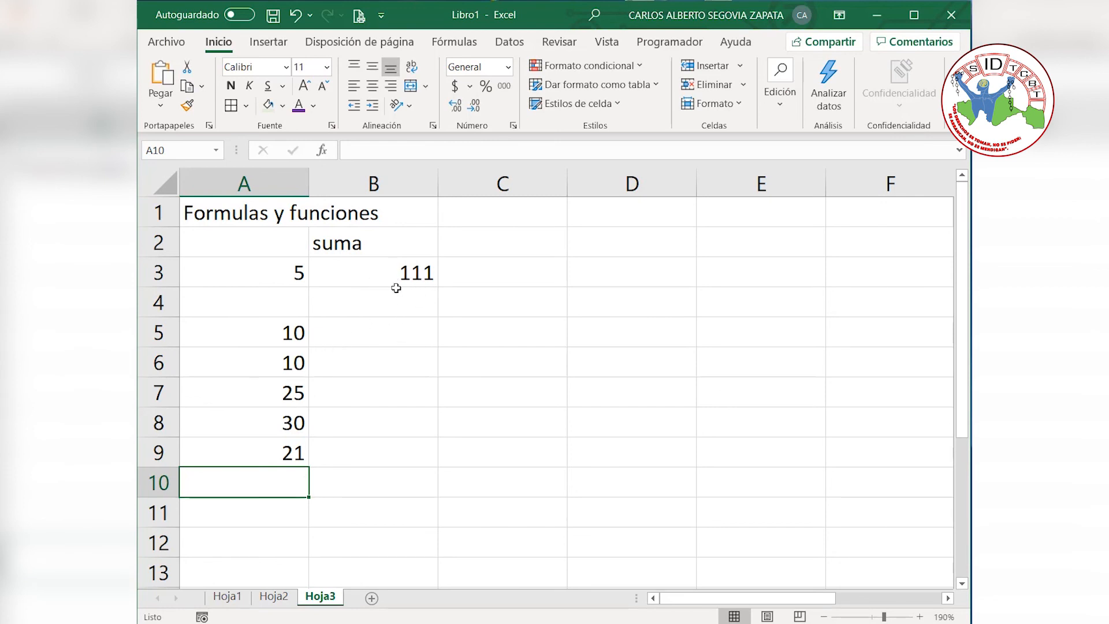
pyautogui.click(373, 277)
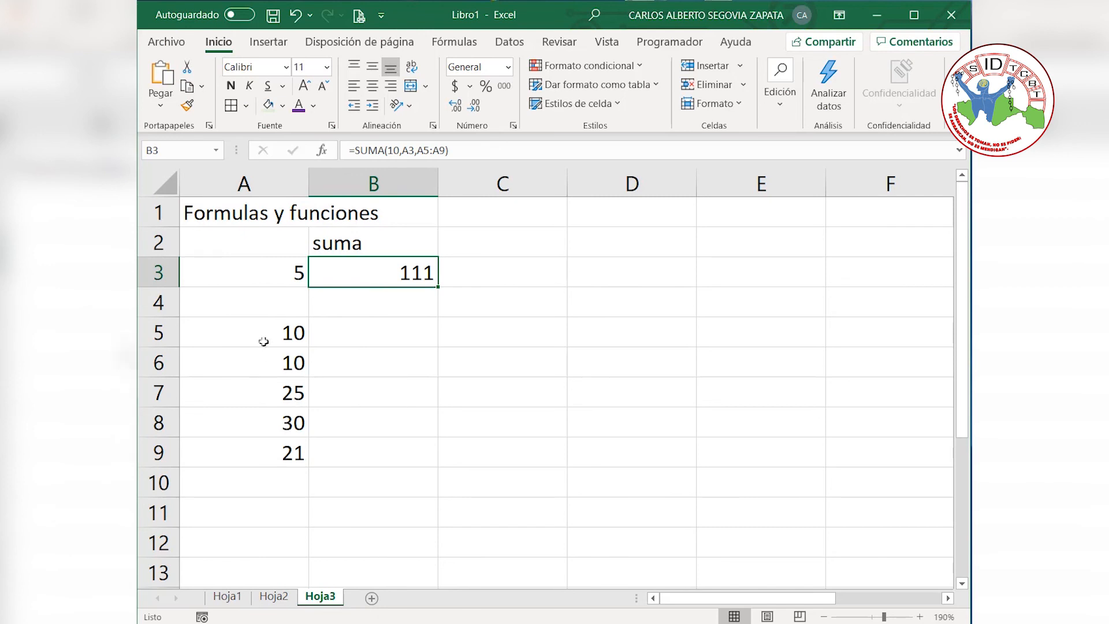